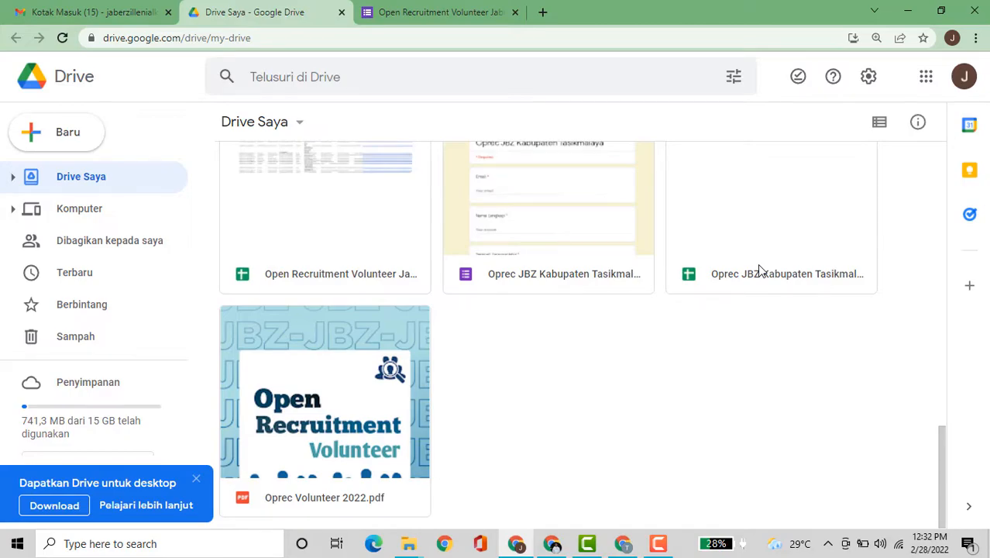
# Step: Review the questions in both sections of the Open Recruitment Volunteer Jaber Zillenial form, including the file-upload items, and view its responses
pyautogui.scroll(4, 759, 270)
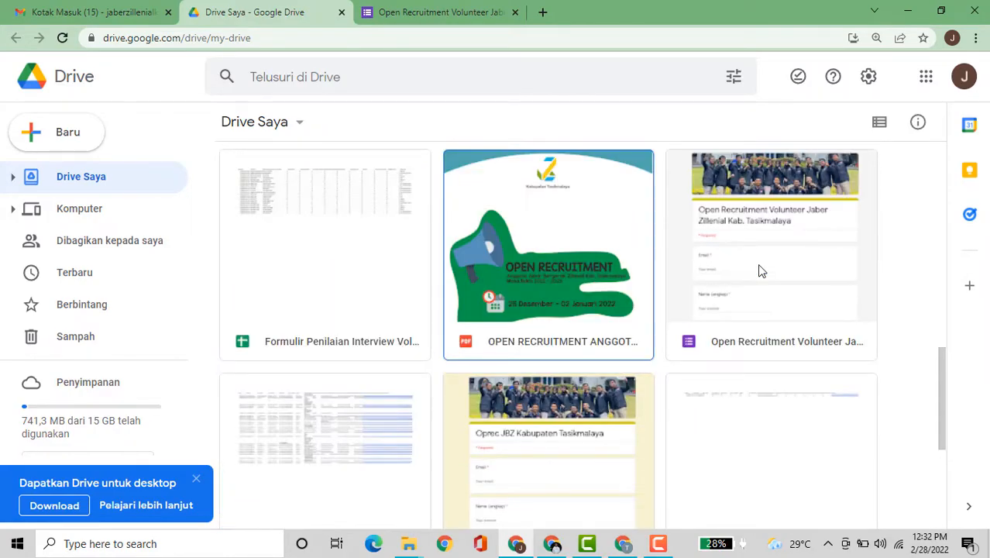
pyautogui.click(449, 12)
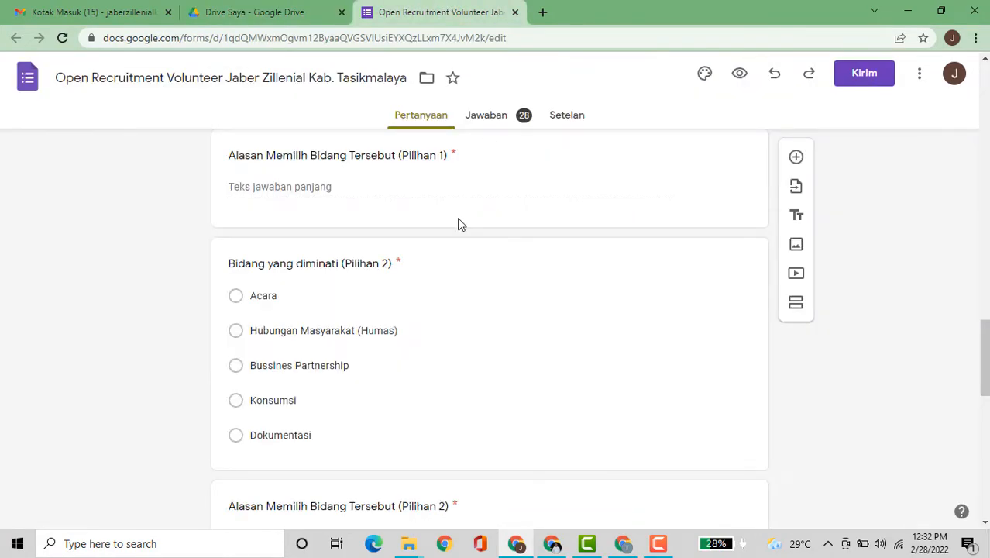
pyautogui.scroll(15, 445, 236)
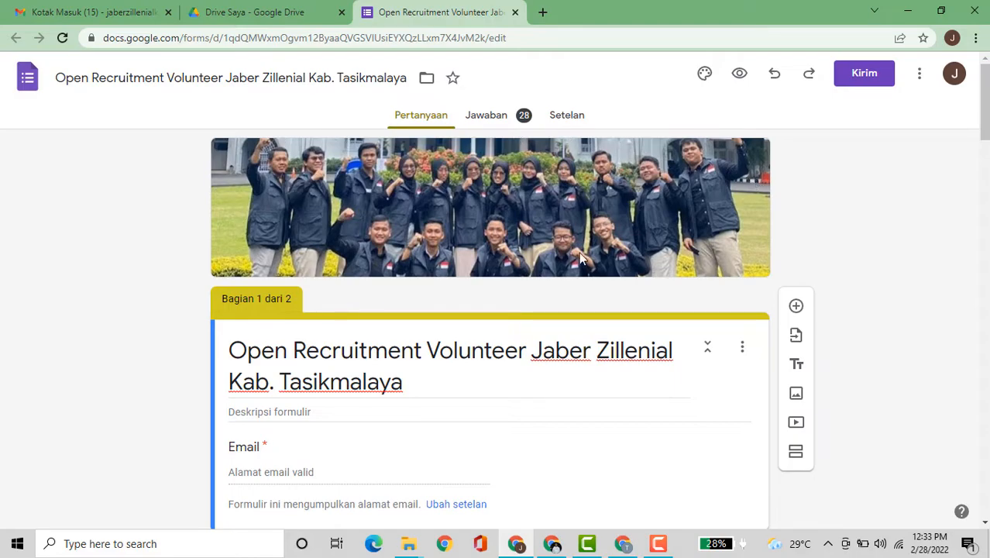
pyautogui.scroll(-3, 392, 219)
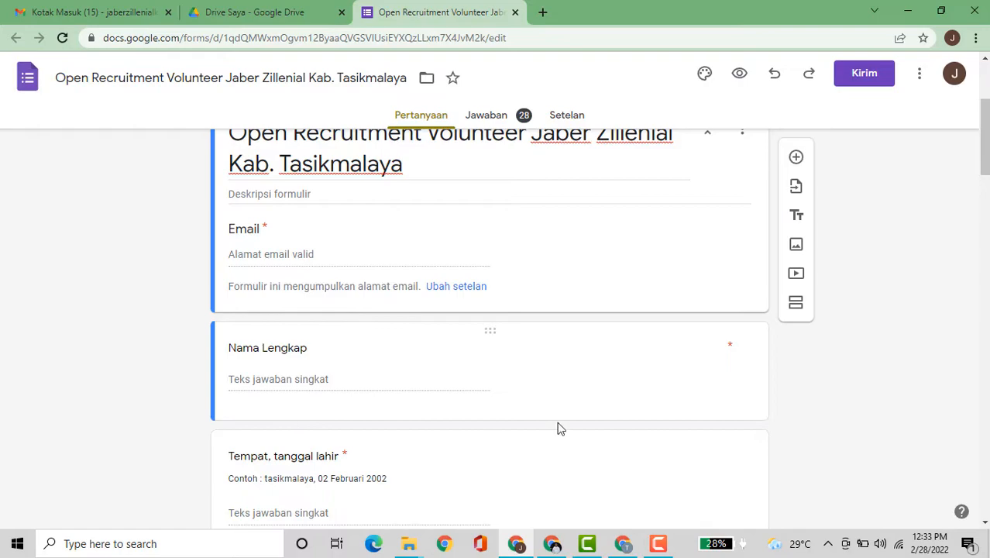
pyautogui.scroll(-5, 528, 352)
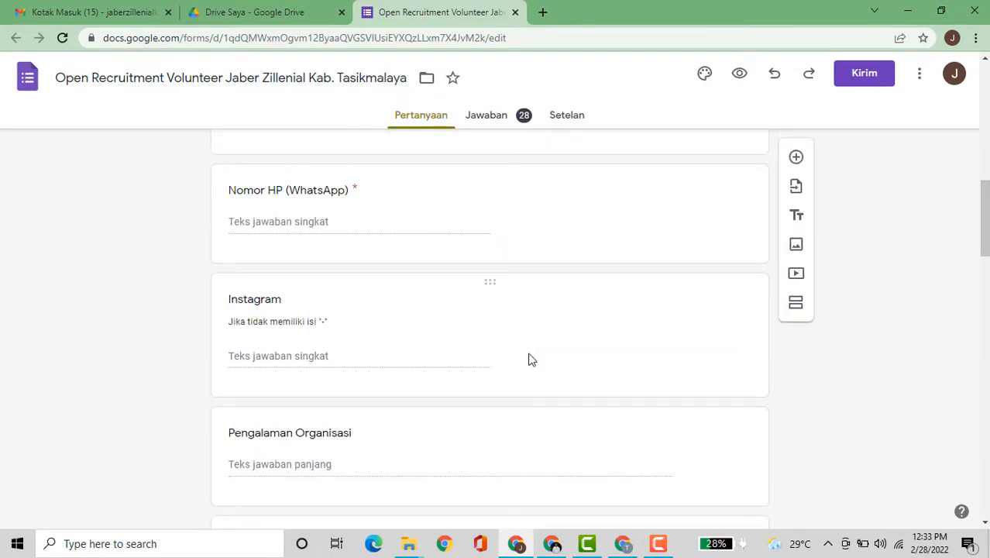
pyautogui.scroll(-12, 531, 358)
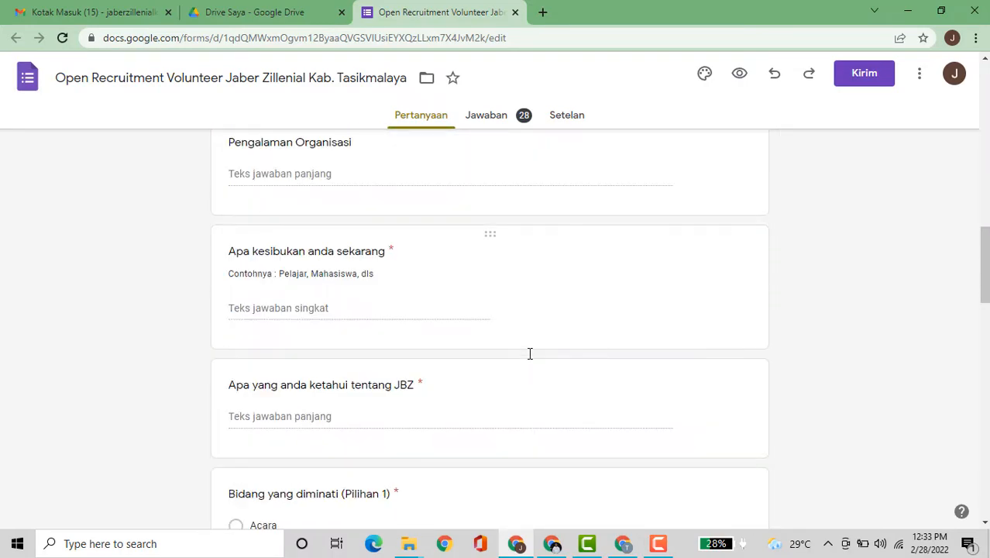
pyautogui.scroll(-2, 528, 357)
pyautogui.scroll(2, 528, 358)
pyautogui.scroll(4, 431, 309)
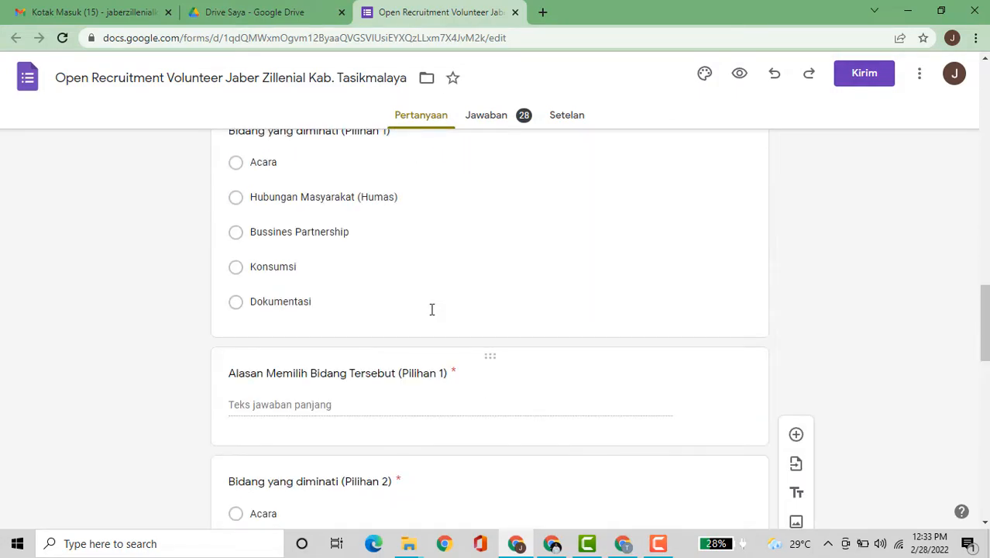
pyautogui.scroll(5, 400, 309)
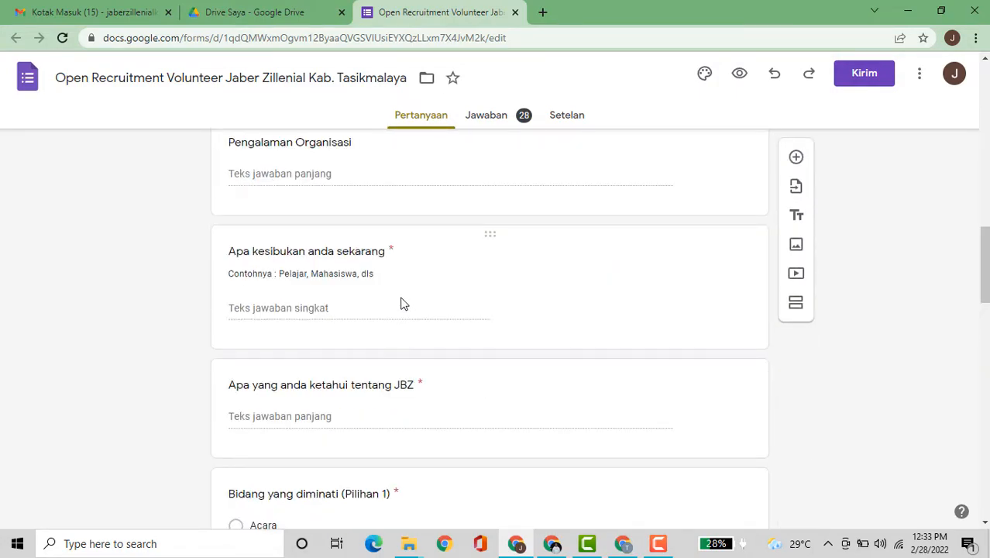
pyautogui.scroll(-11, 484, 378)
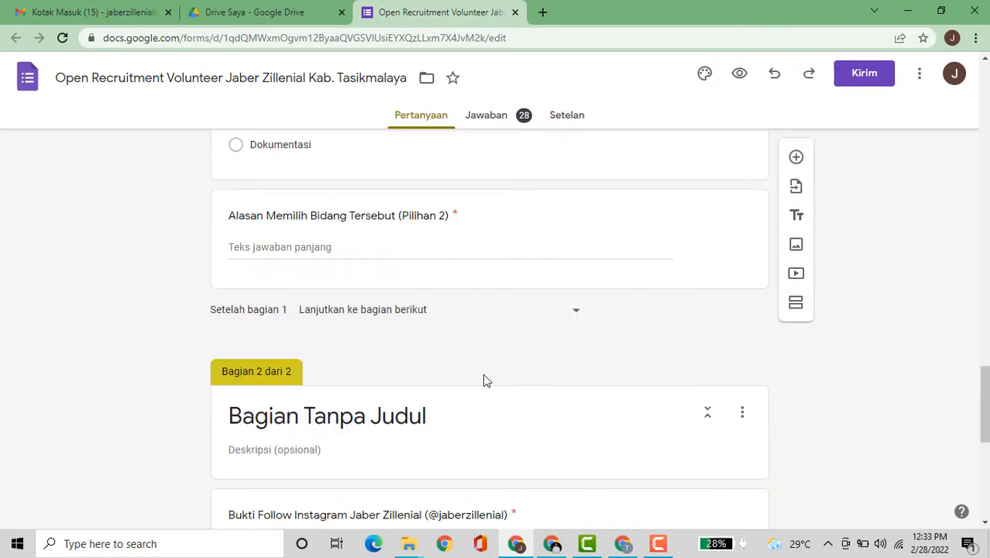
pyautogui.scroll(-1, 482, 373)
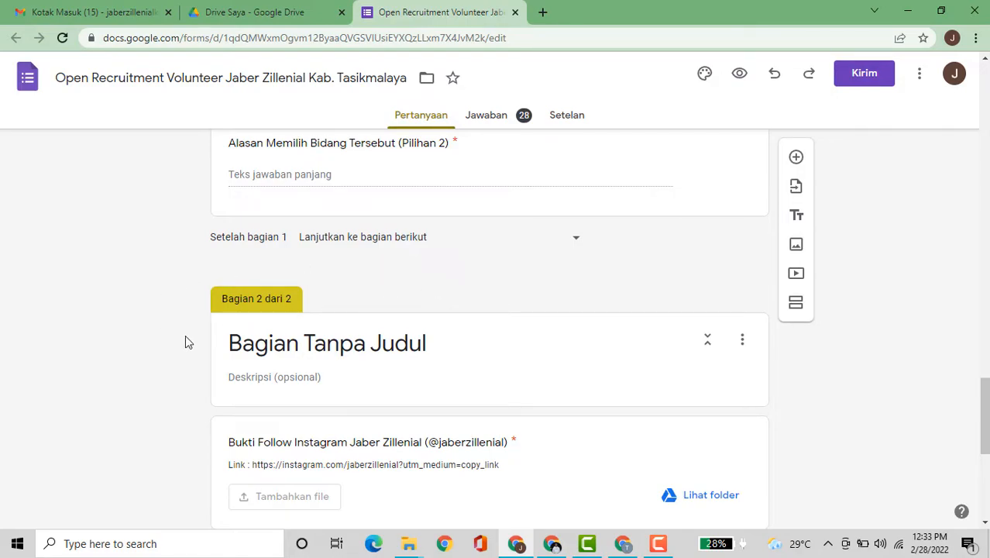
pyautogui.scroll(-3, 547, 323)
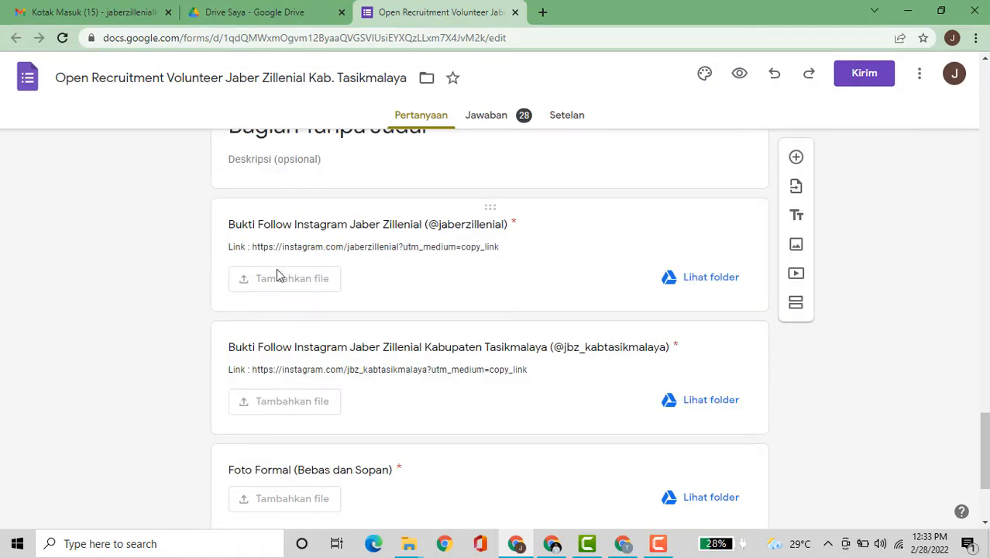
pyautogui.scroll(-3, 470, 370)
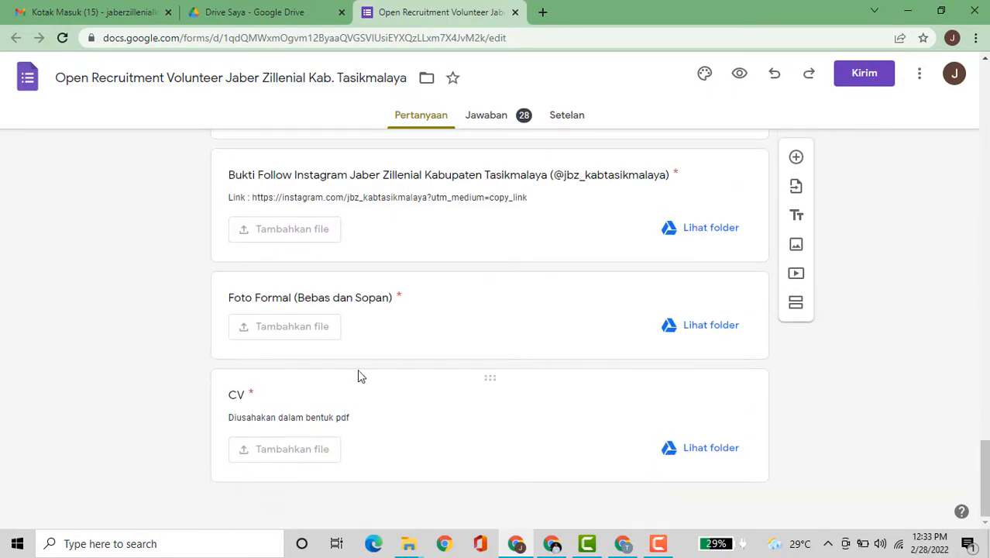
pyautogui.click(491, 118)
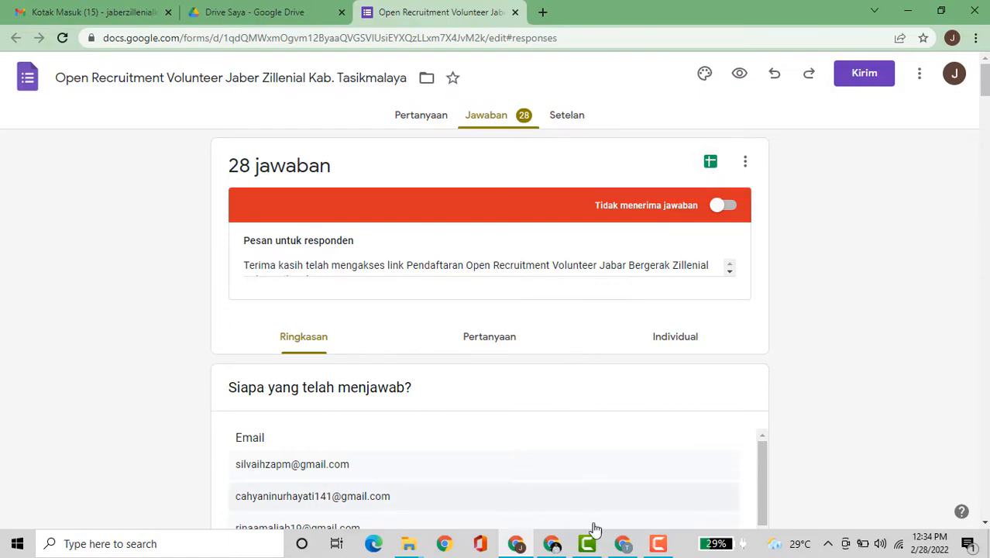
# Step: Switch to the other account's Google Drive window and create a new blank Google Form
pyautogui.click(619, 545)
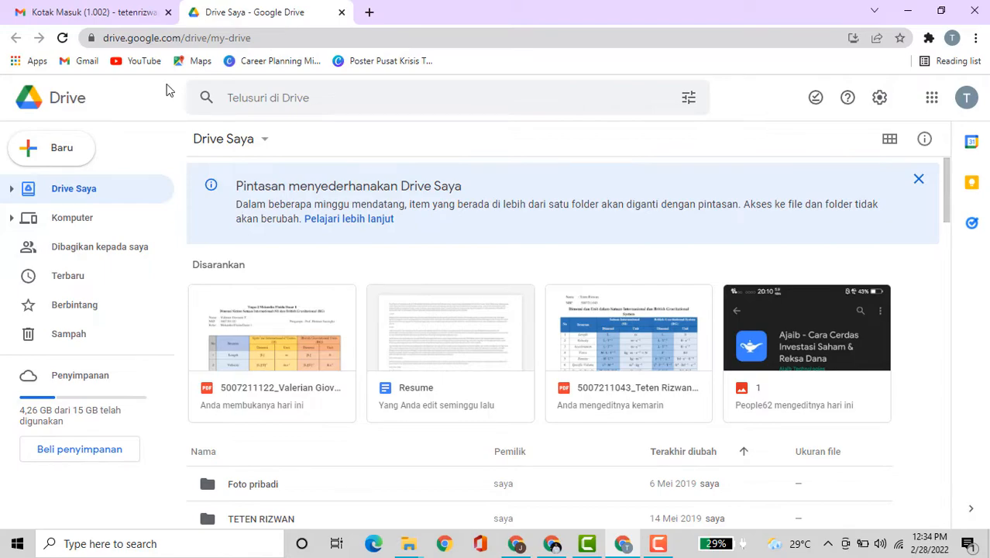
pyautogui.click(49, 157)
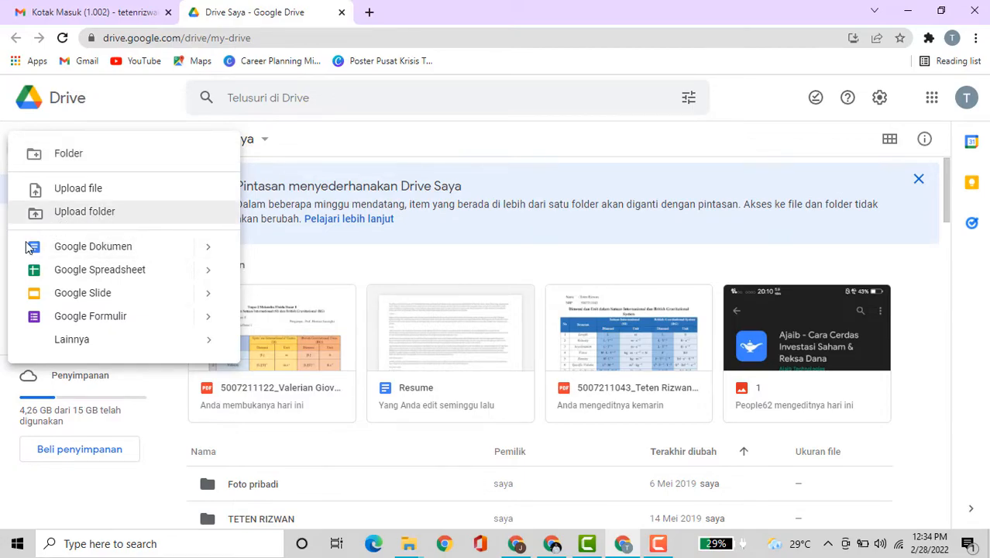
pyautogui.click(106, 320)
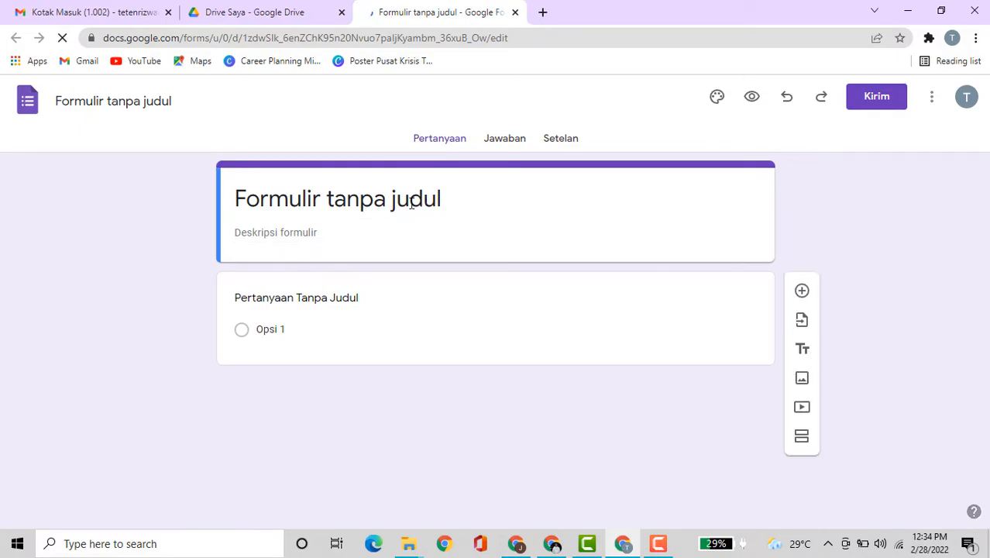
# Step: Title the form "Open Recruitment" and enter "hdjddkjsdjsdh" as its description
pyautogui.click(434, 202)
pyautogui.hotkey('ctrl', 'a')
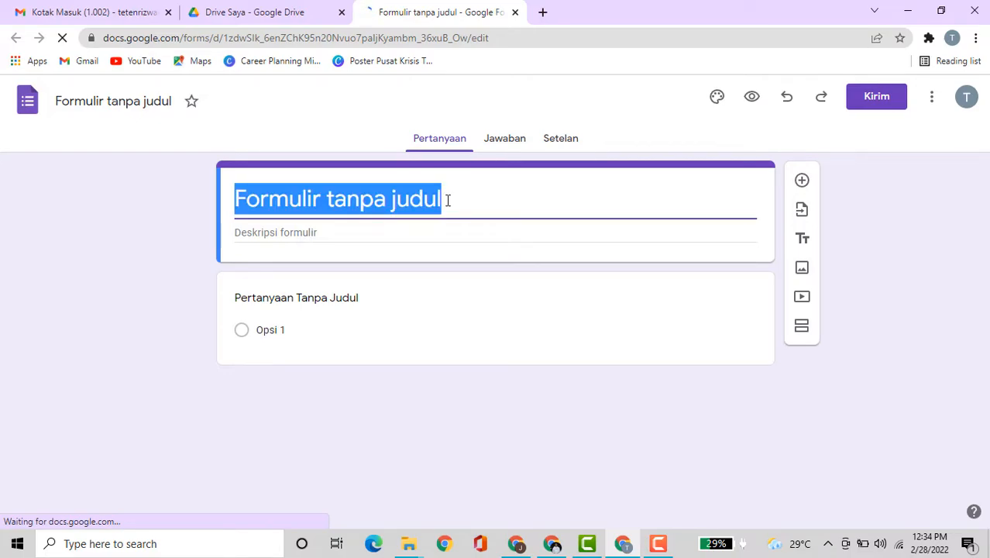
pyautogui.write('Ope')
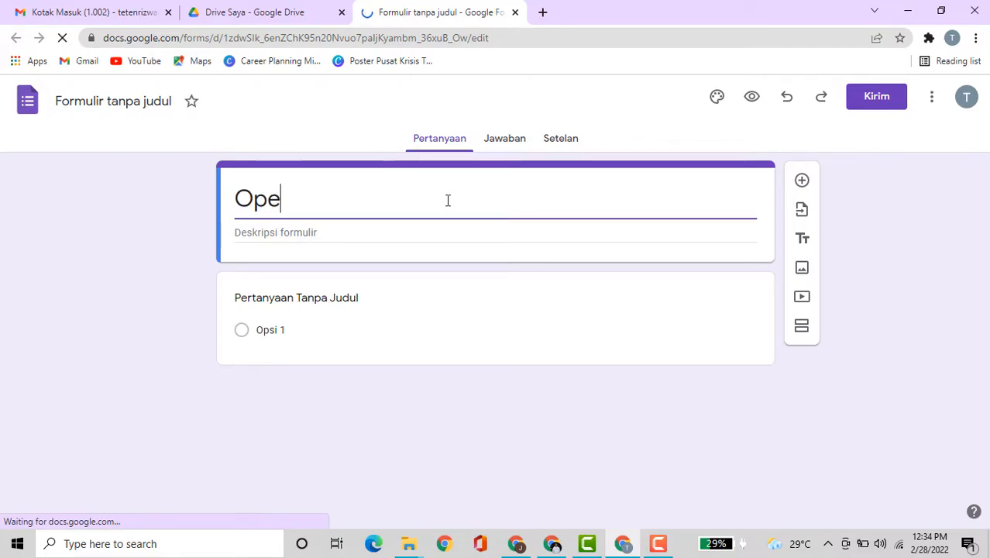
pyautogui.write('n Recruit')
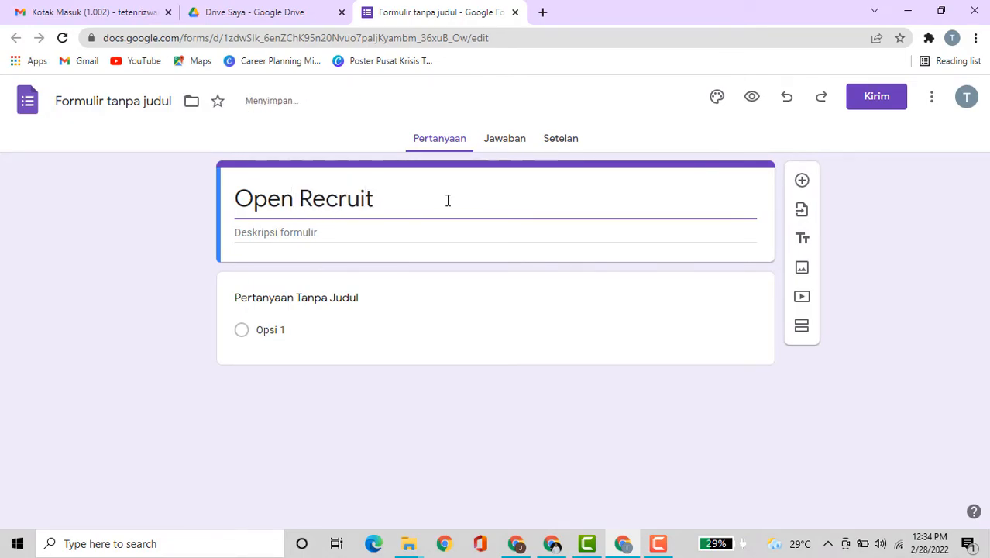
pyautogui.write('ment')
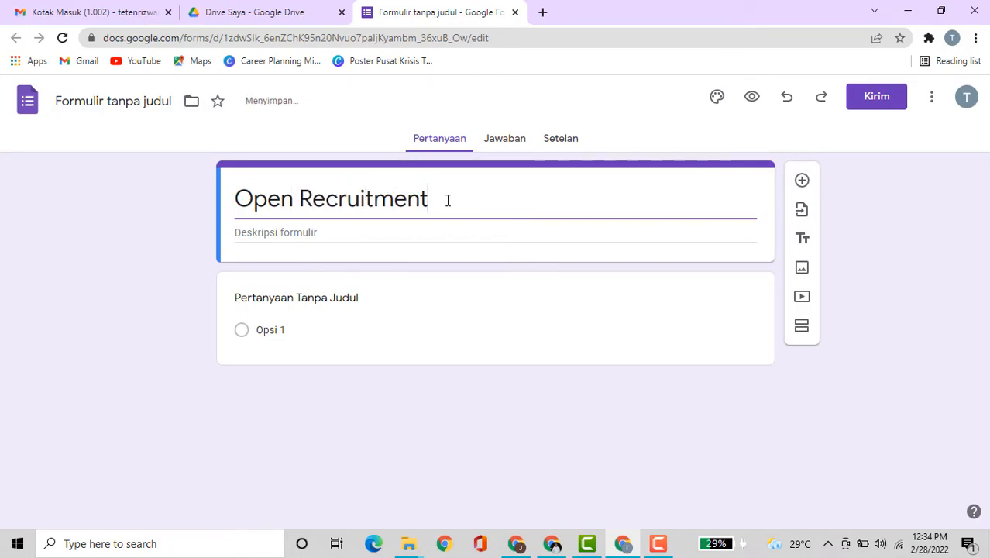
pyautogui.click(305, 234)
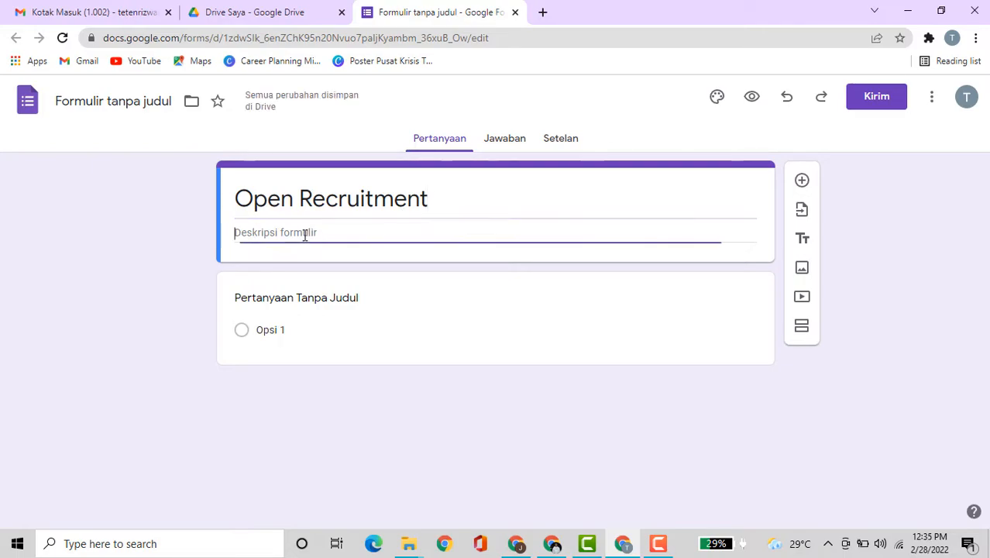
pyautogui.write('hdjddkjsdjsdh')
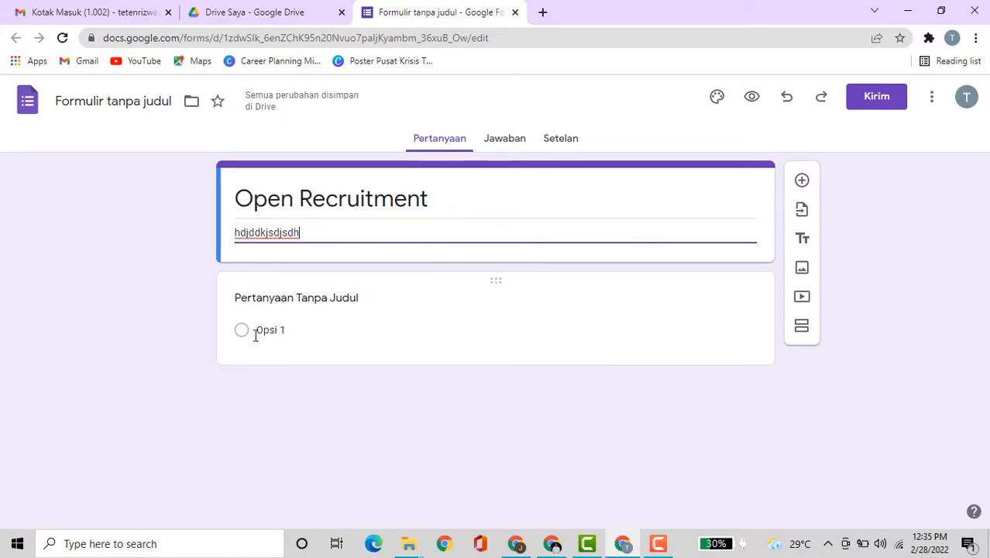
# Step: Replace the first question's placeholder title with "Nama Lengkap"
pyautogui.click(386, 313)
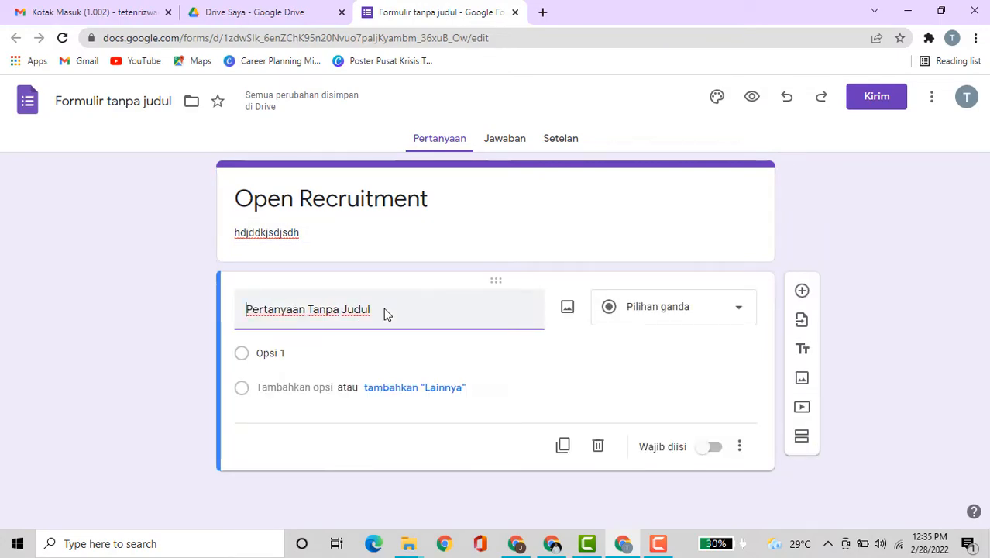
pyautogui.write('Nama L')
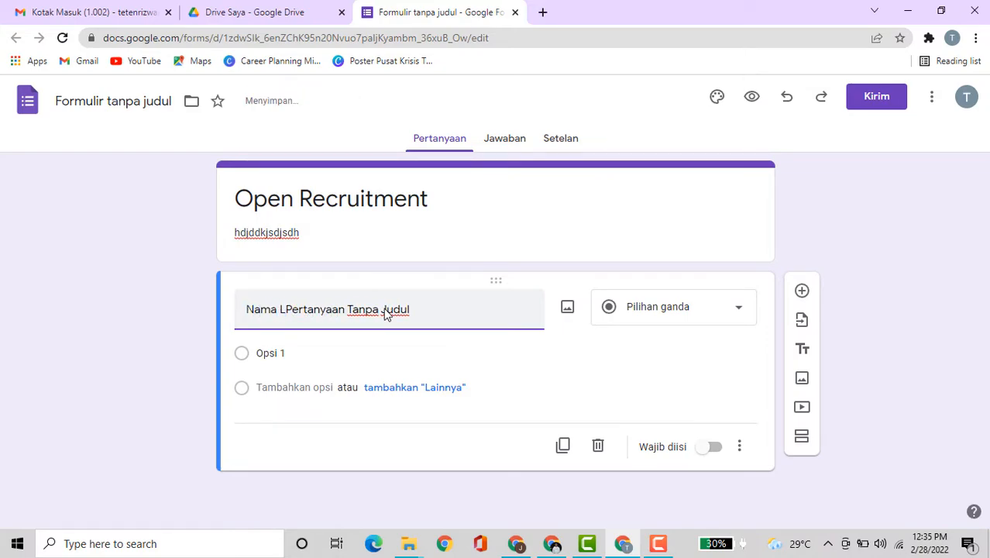
pyautogui.moveTo(427, 310); pyautogui.dragTo(217, 316)
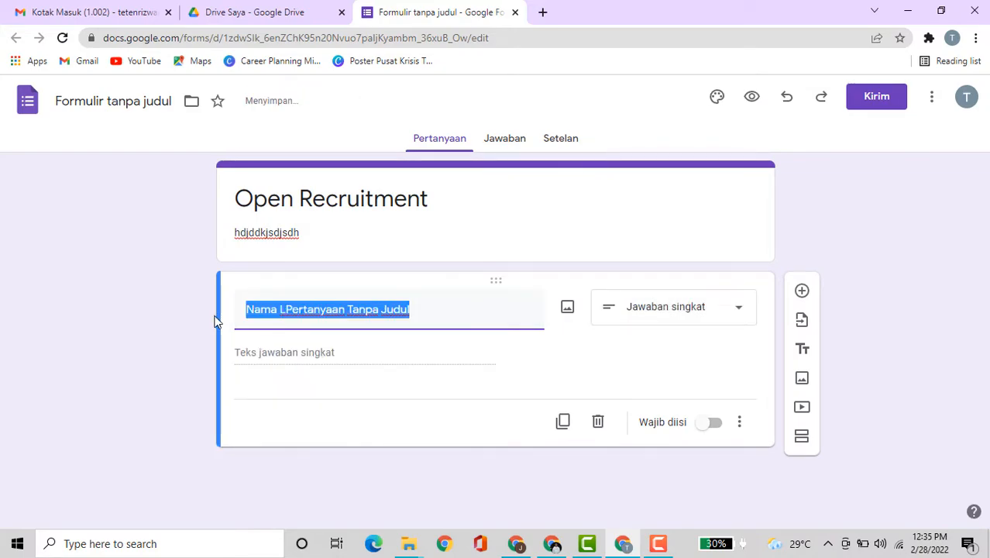
pyautogui.write('Nama Lengkap')
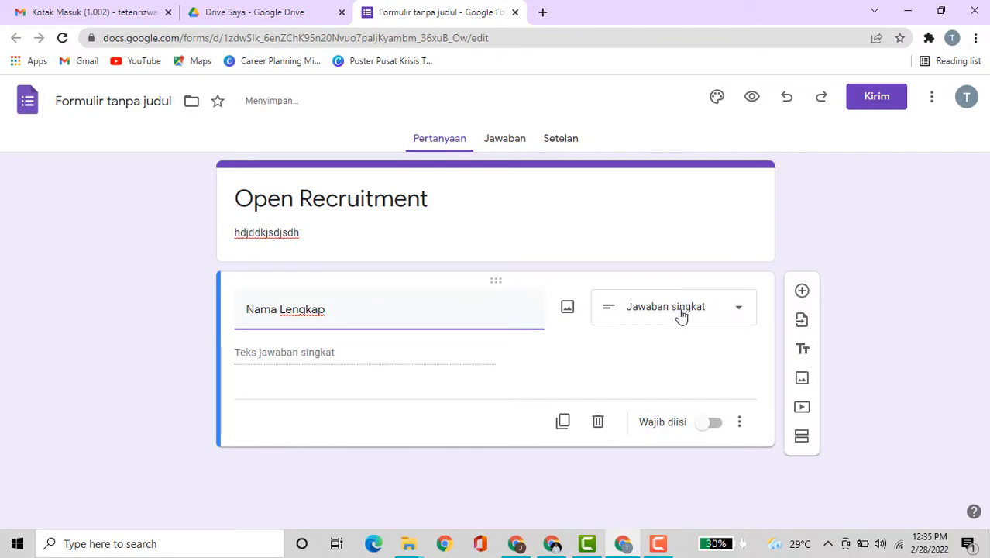
# Step: Add a second question titled "Tempat, tanggal lahir" and set its answer type to Tanggal
pyautogui.click(801, 293)
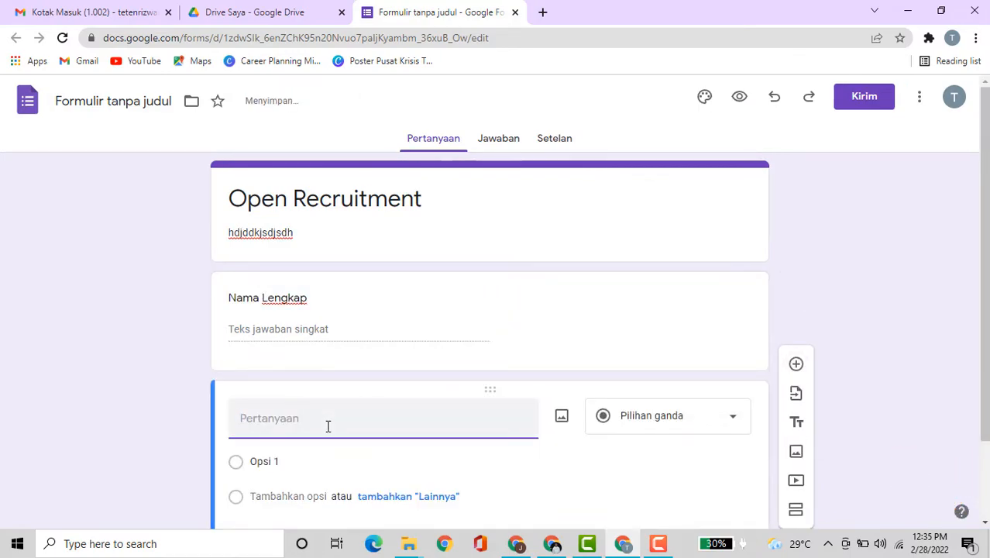
pyautogui.write('Tempat, ')
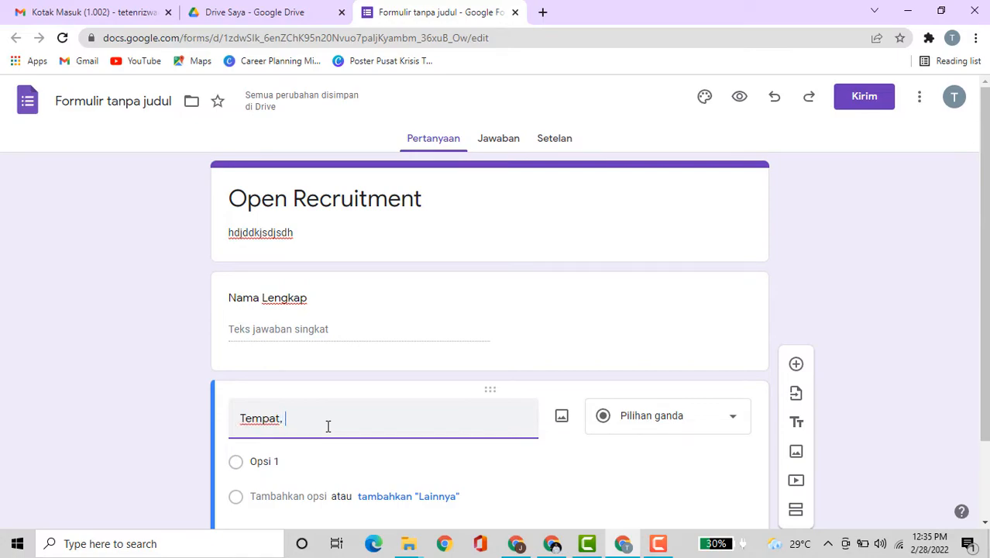
pyautogui.write('tanggal lahir')
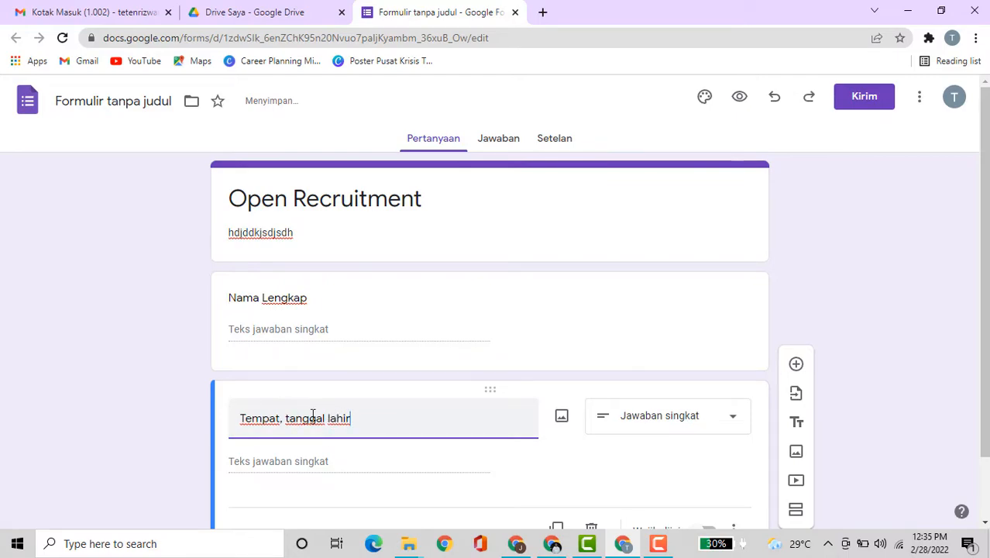
pyautogui.scroll(-2, 343, 435)
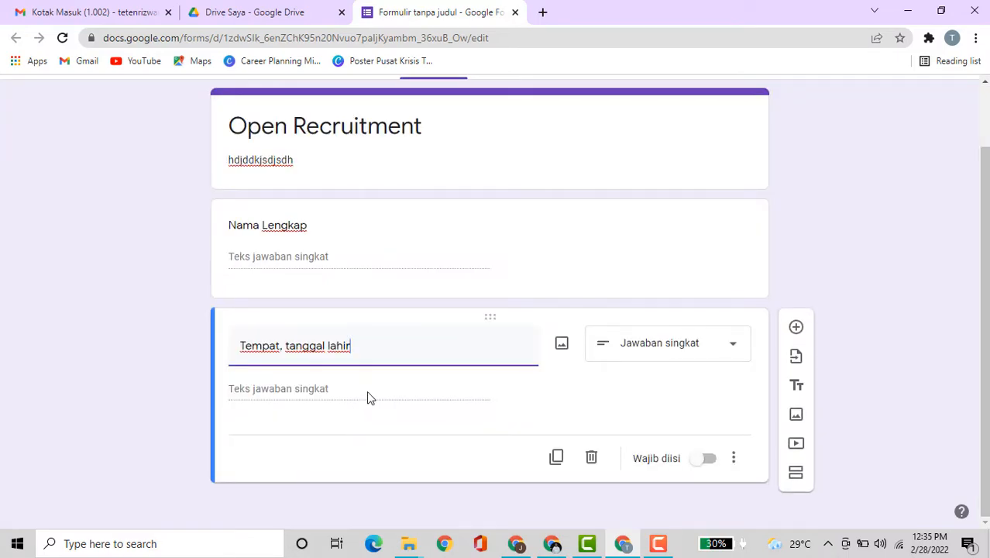
pyautogui.click(737, 350)
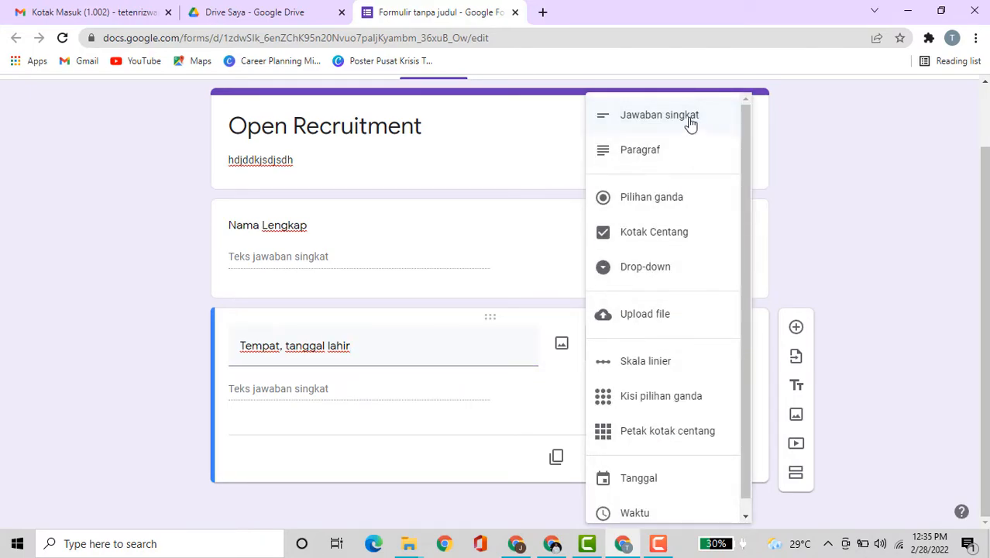
pyautogui.click(647, 478)
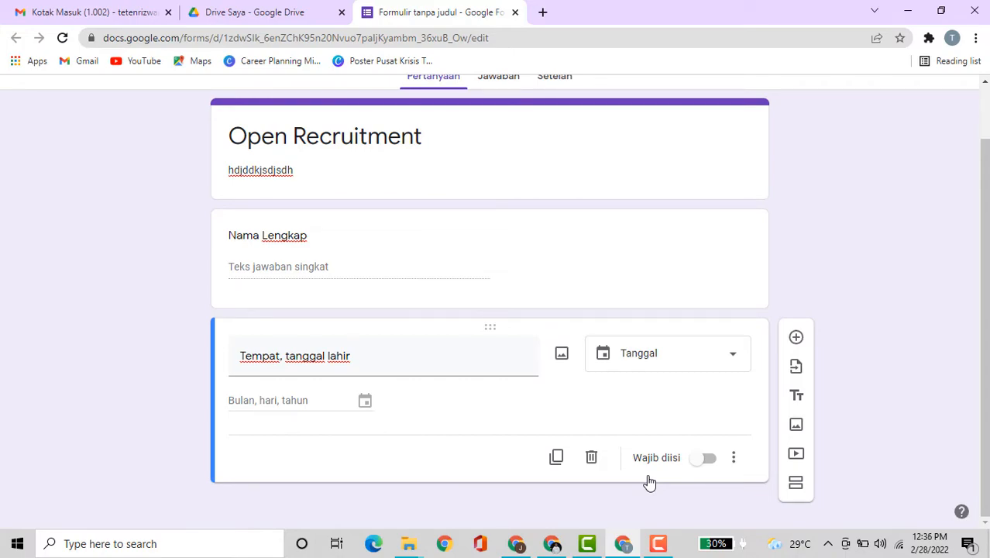
# Step: Add a third question titled "Bidang Yang di inginkan"
pyautogui.click(795, 338)
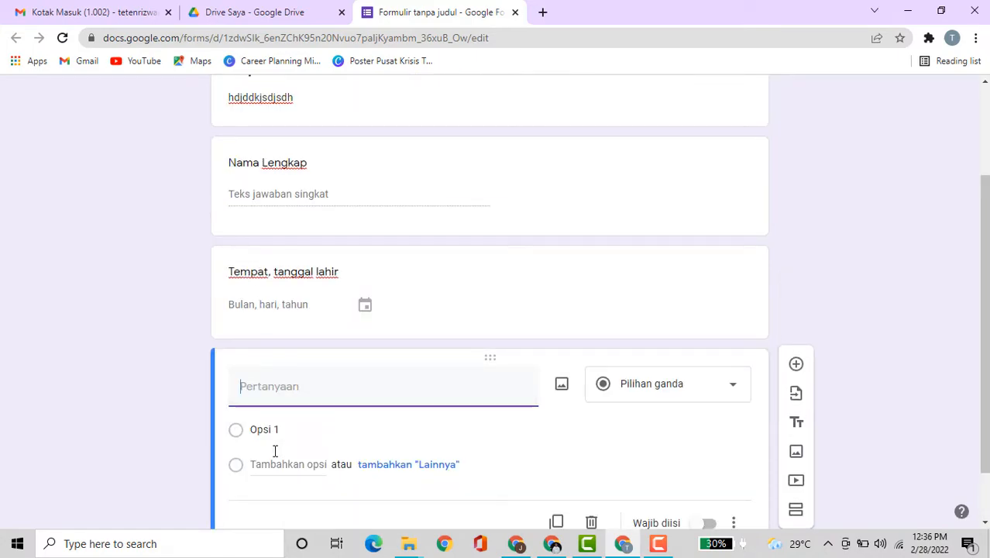
pyautogui.write('Bidang Yang')
pyautogui.write('di inginkan')
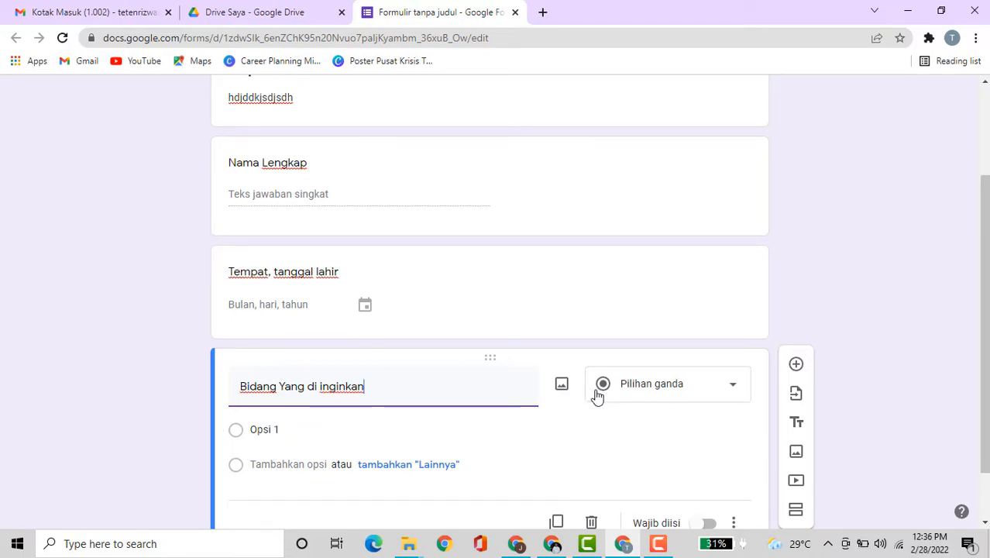
# Step: Try the Kotak Centang answer type on the "Bidang Yang di inginkan" question, then return it to Pilihan ganda
pyautogui.click(736, 385)
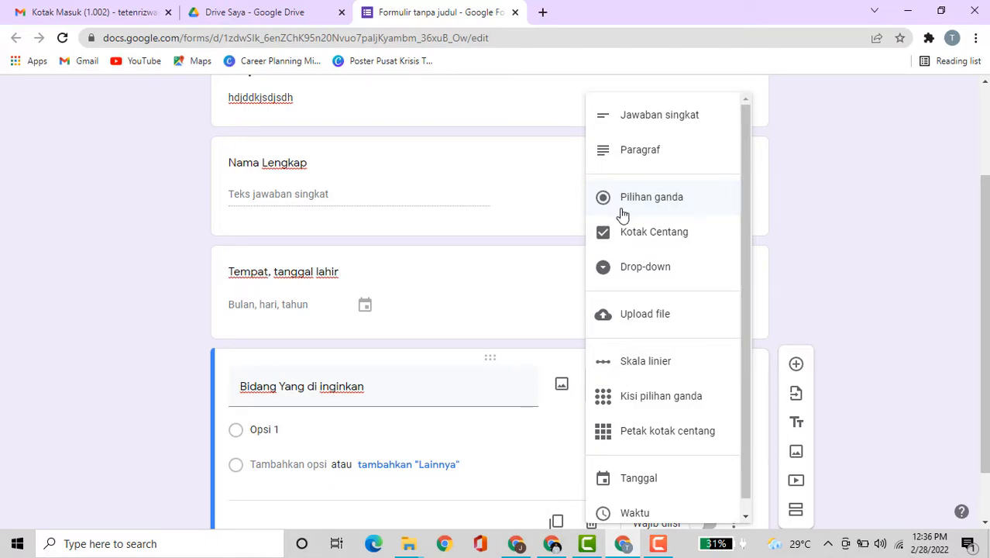
pyautogui.click(643, 234)
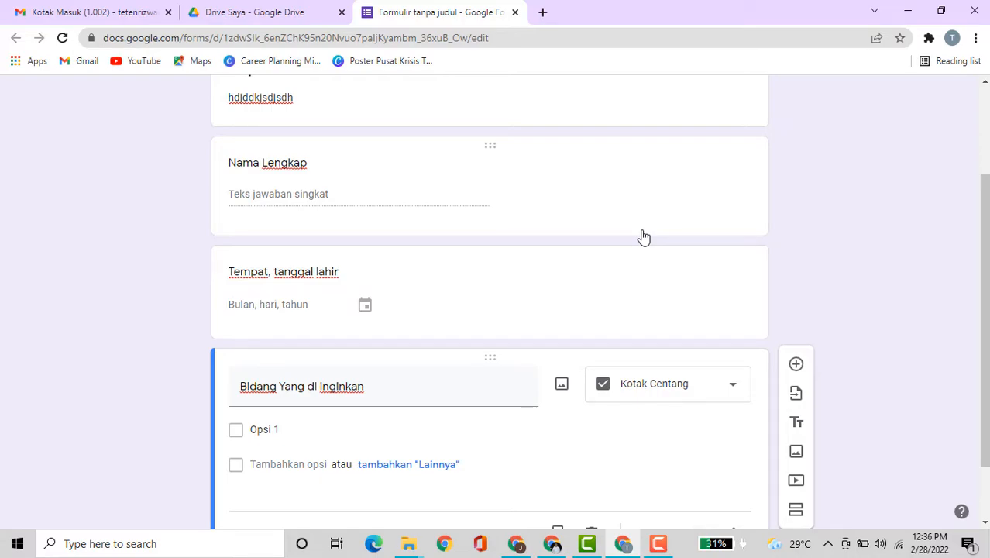
pyautogui.click(734, 388)
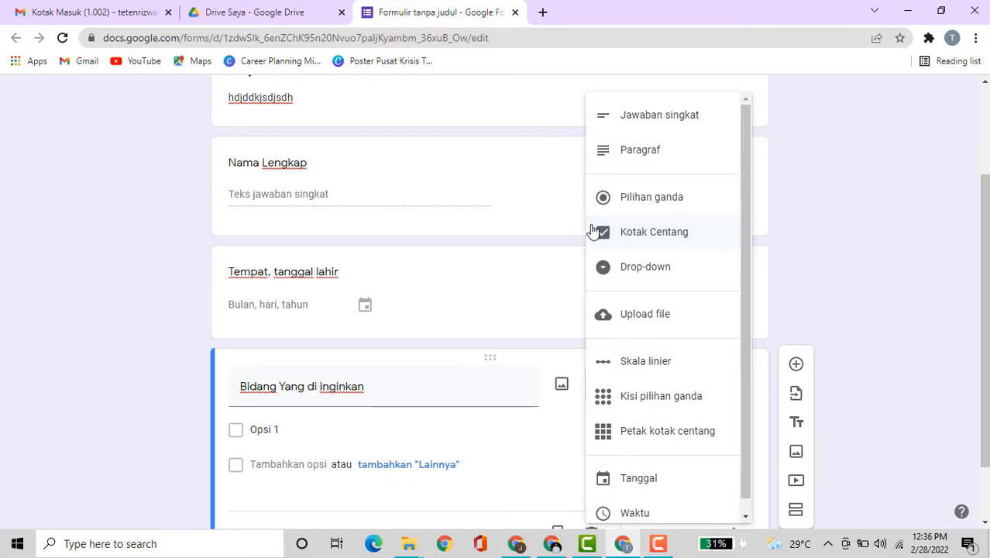
pyautogui.click(605, 204)
# Step: Give the "Bidang Yang di inginkan" question the three answer options a, b and c
pyautogui.click(275, 430)
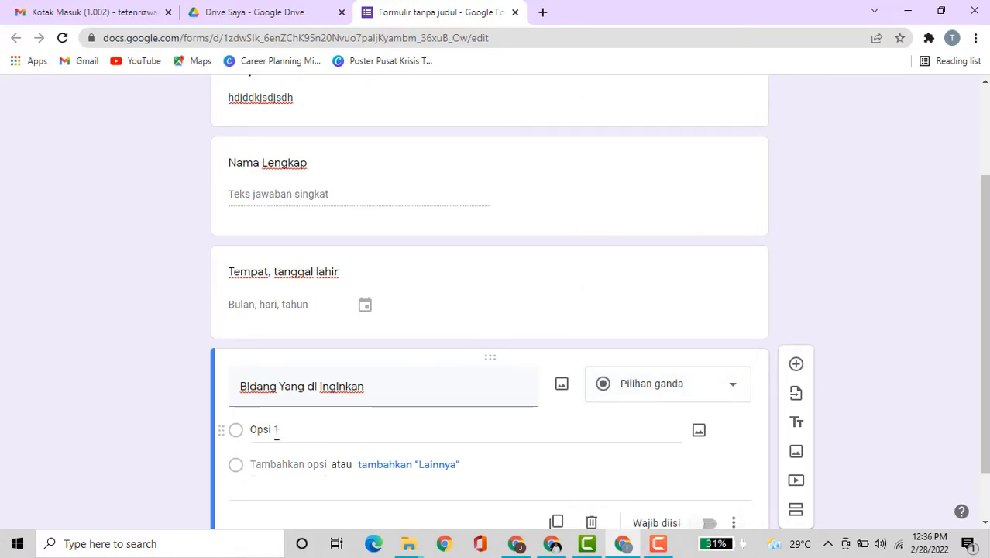
pyautogui.write('a')
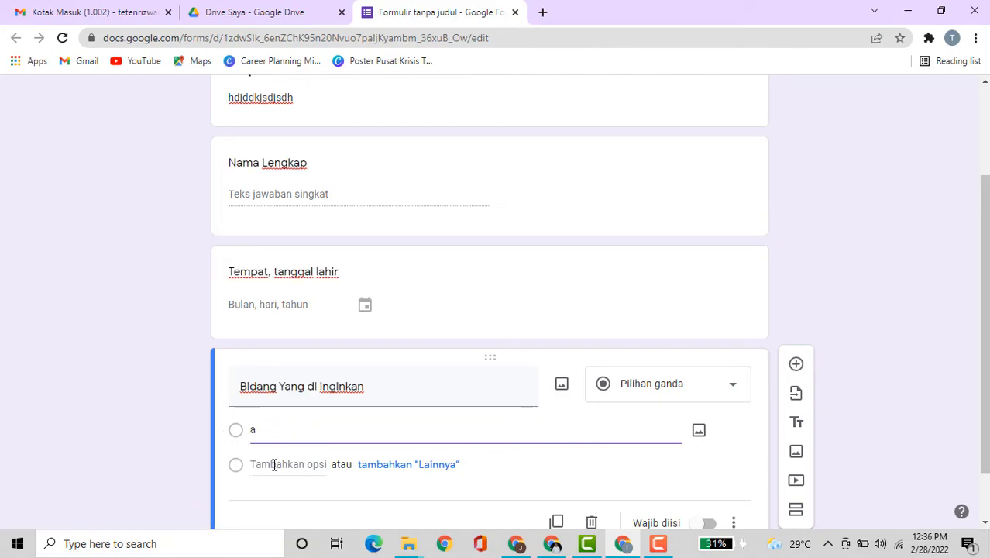
pyautogui.click(275, 465)
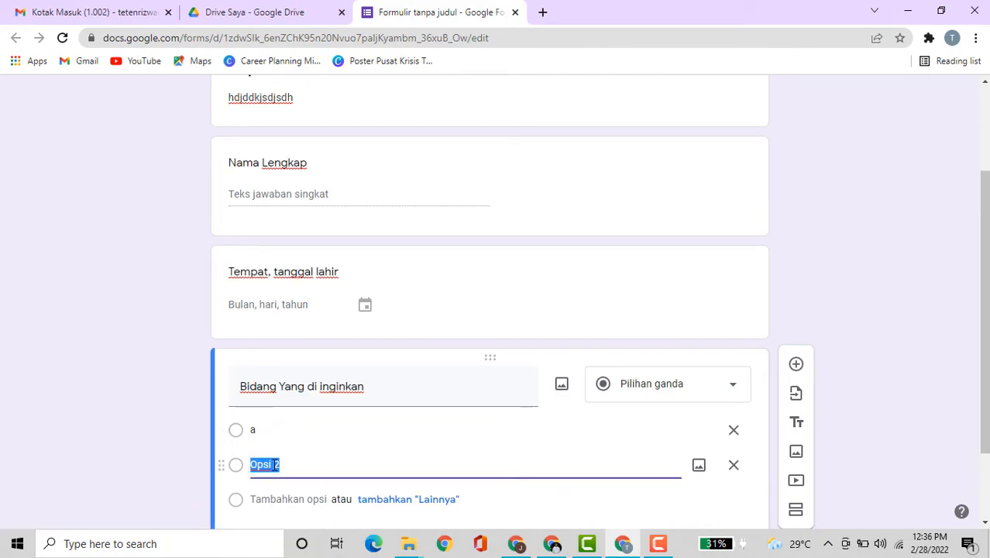
pyautogui.write('b')
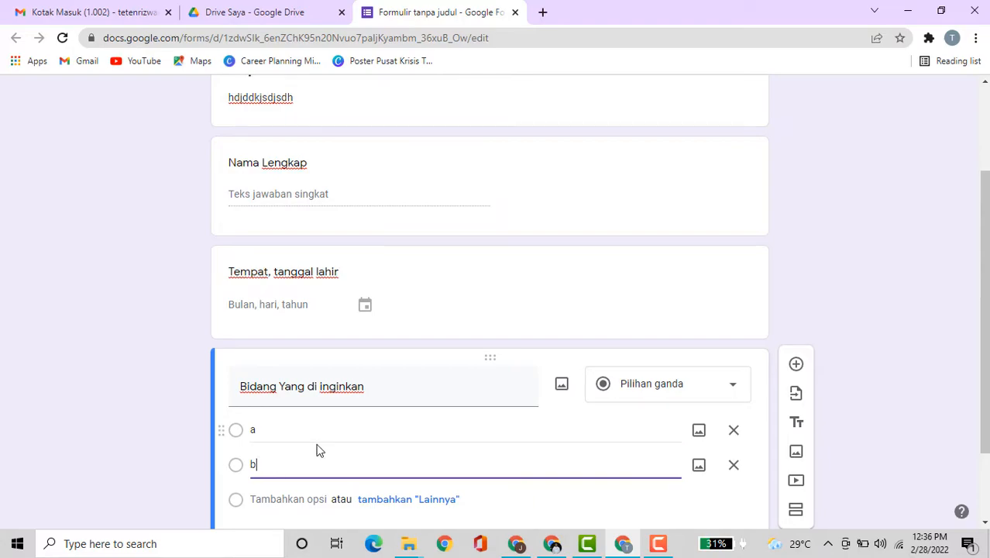
pyautogui.scroll(-2, 313, 441)
pyautogui.click(280, 398)
pyautogui.write('c')
pyautogui.click(525, 441)
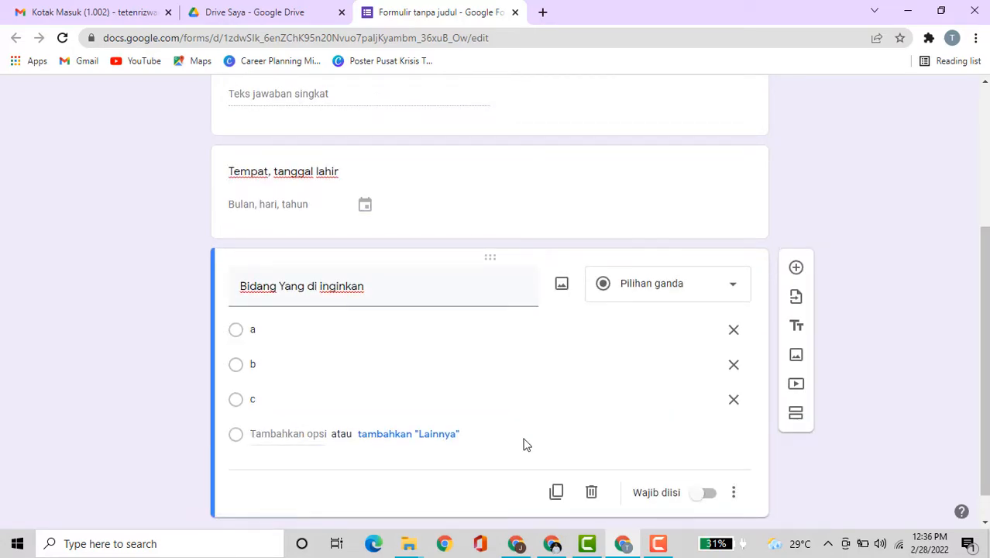
# Step: Add a fourth question titled "Bidang yang dinginkan" and set its answer type to Kotak Centang
pyautogui.click(795, 267)
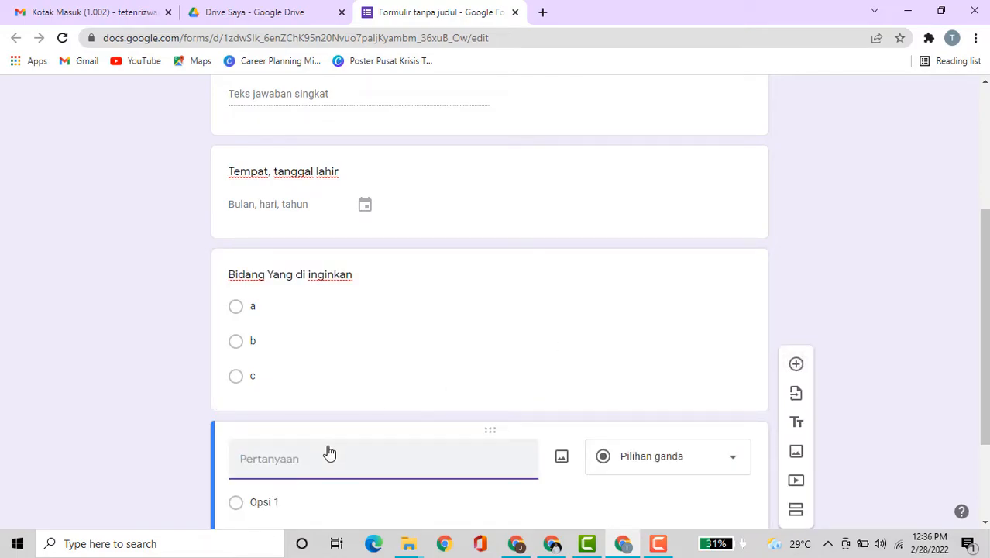
pyautogui.write('Bidang yan')
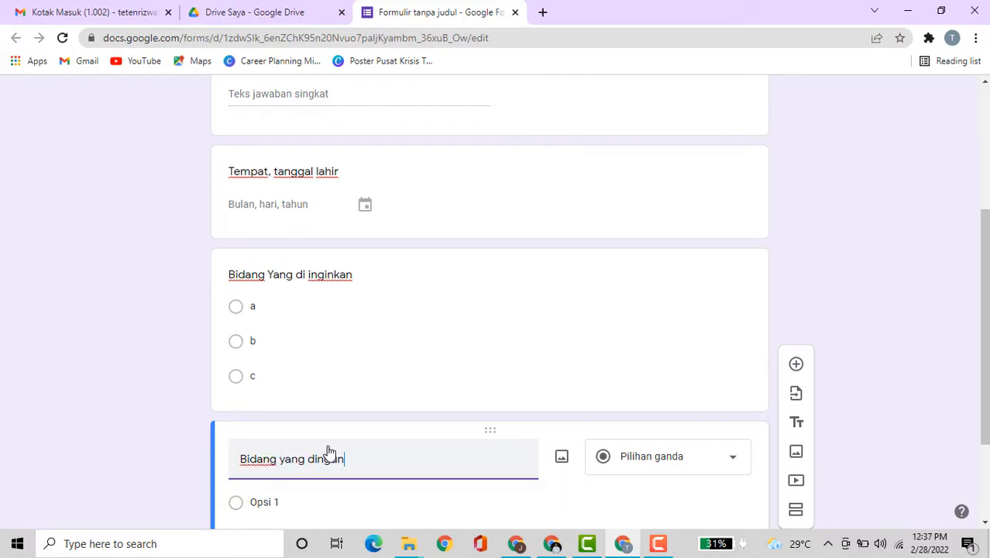
pyautogui.write('g dingun')
pyautogui.press('BackSpace')
pyautogui.write('inkan')
pyautogui.scroll(-2, 328, 451)
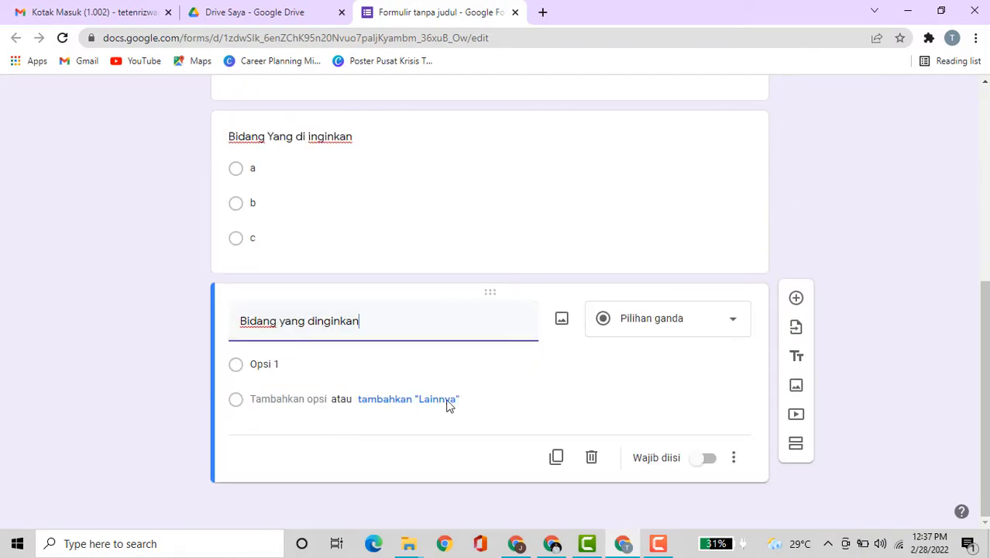
pyautogui.click(734, 323)
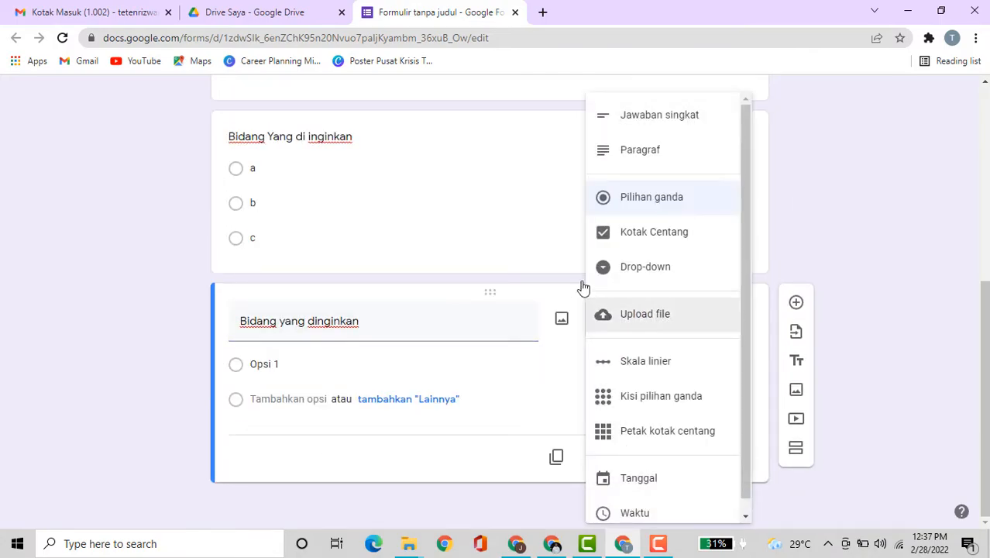
pyautogui.click(608, 236)
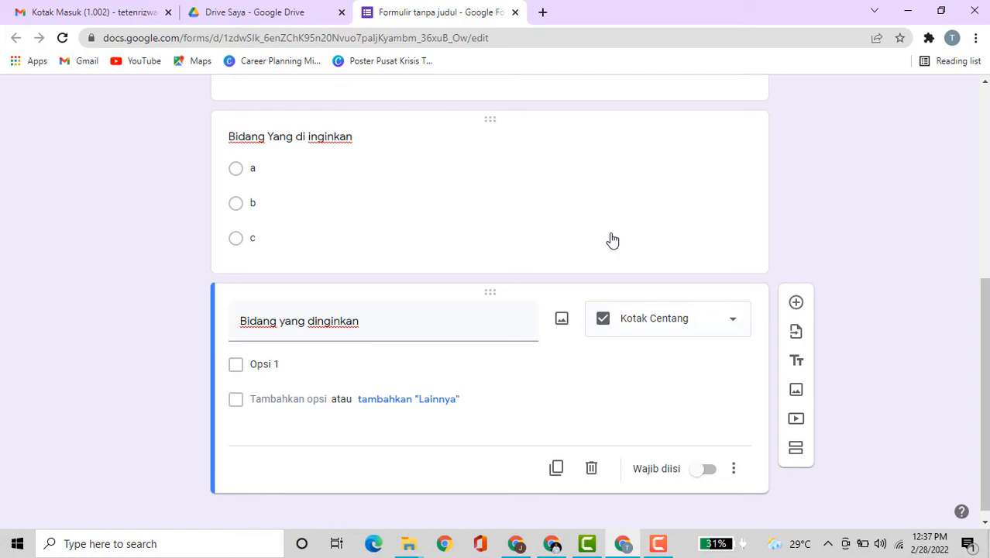
# Step: Enter a, b and c as the checkbox options of the "Bidang yang dinginkan" question
pyautogui.click(279, 363)
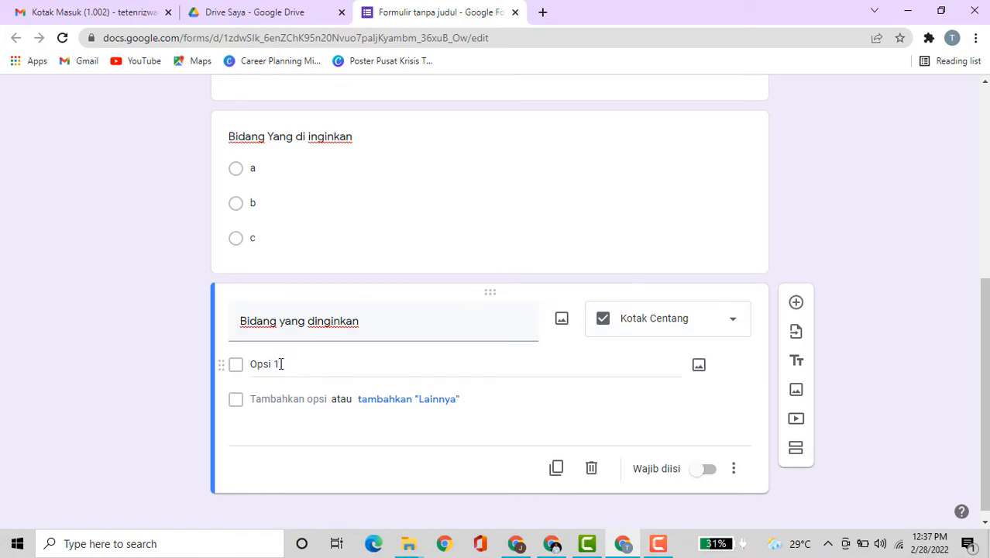
pyautogui.write('a')
pyautogui.click(280, 398)
pyautogui.write('b')
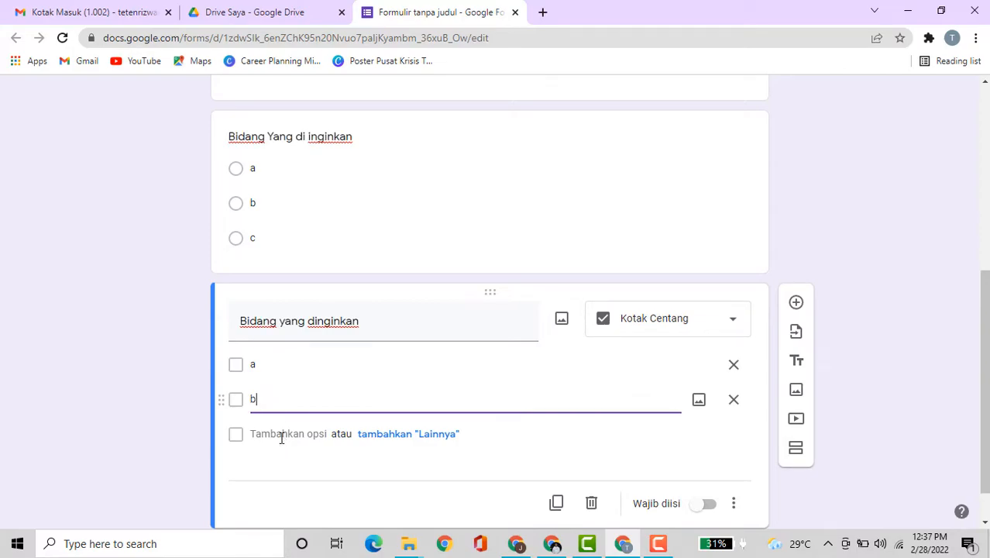
pyautogui.click(280, 434)
pyautogui.write('c')
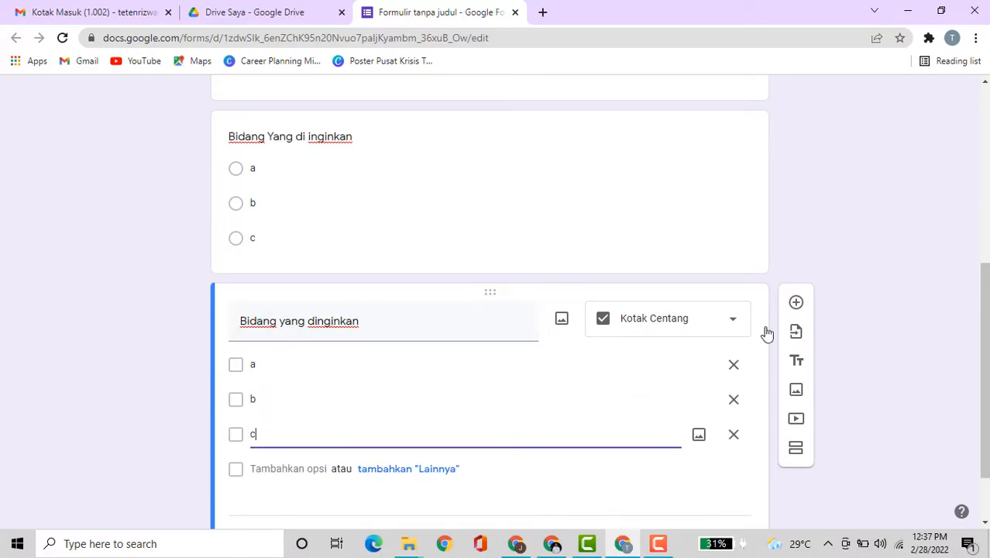
# Step: Add a fifth question titled "tambahan" and set its answer type to Kotak Centang
pyautogui.click(796, 302)
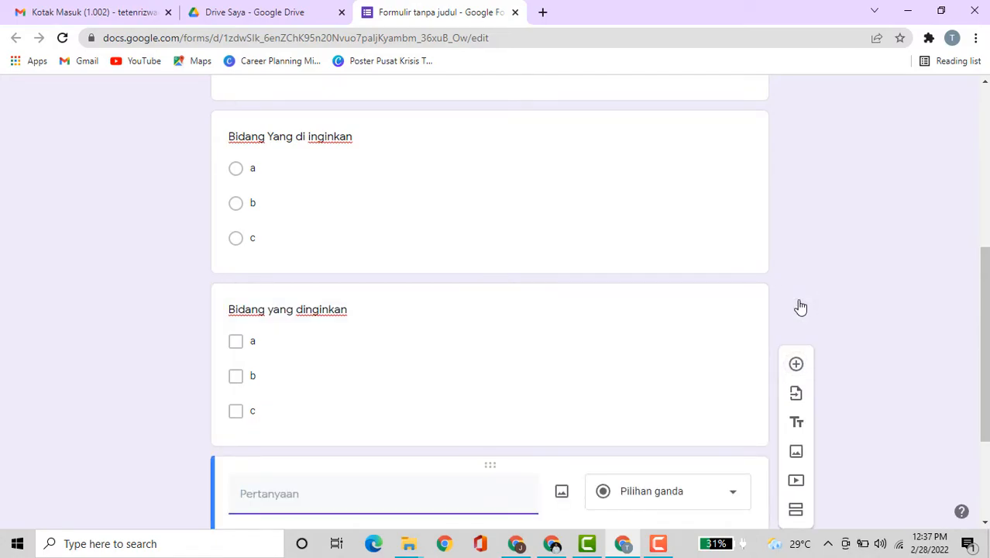
pyautogui.scroll(-2, 392, 469)
pyautogui.write('tambahan')
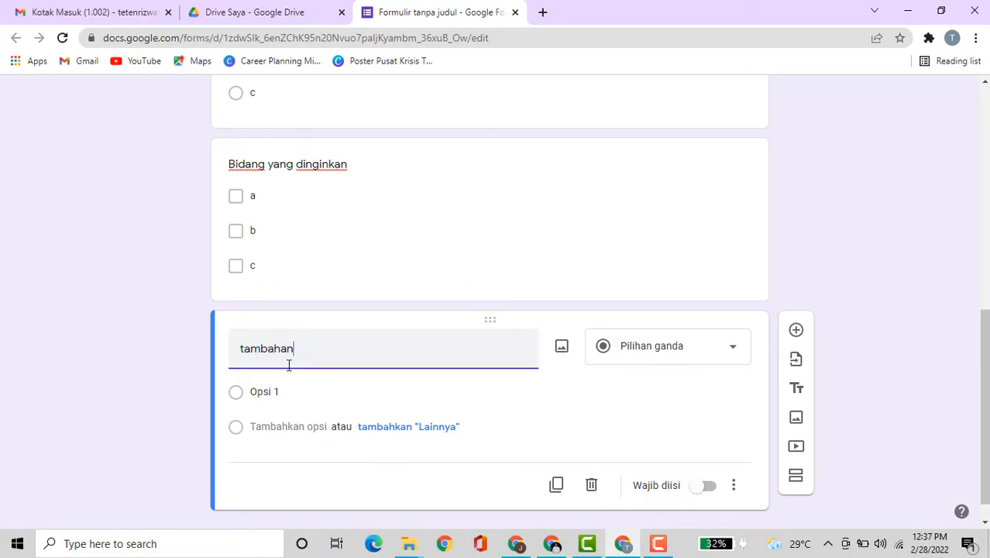
pyautogui.click(731, 353)
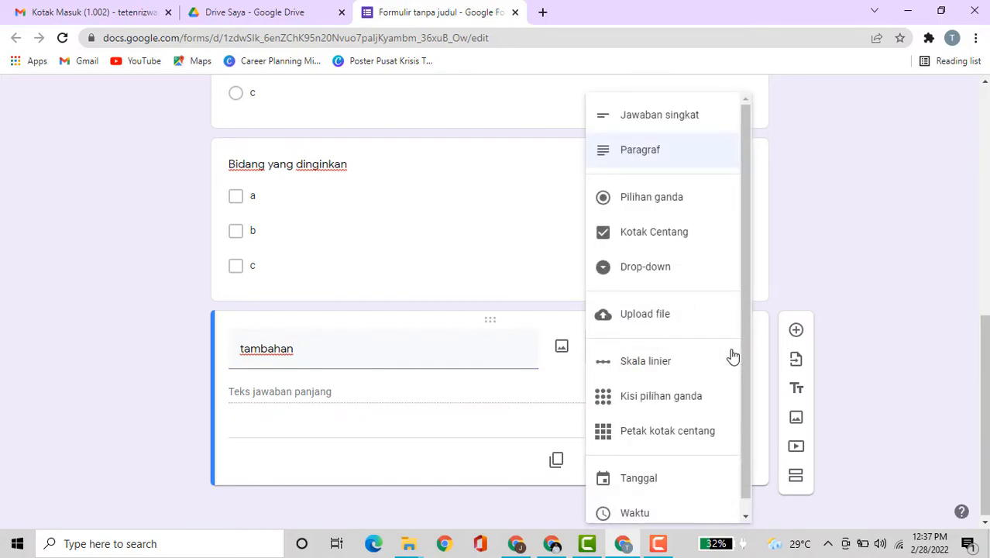
pyautogui.click(646, 236)
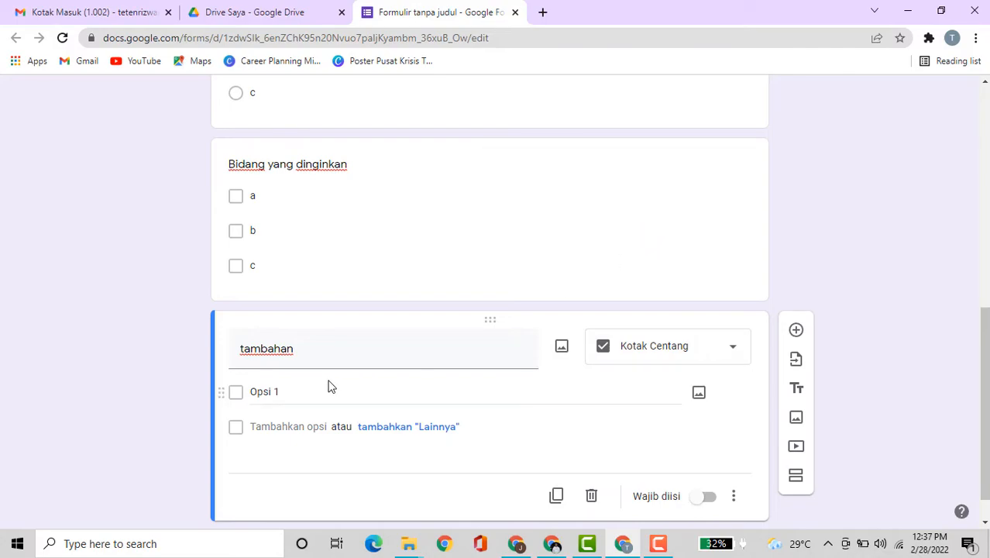
# Step: Give the "tambahan" question the options e, b and Lainnya, and add another blank question below it
pyautogui.click(306, 399)
pyautogui.write('e')
pyautogui.click(288, 424)
pyautogui.write('b')
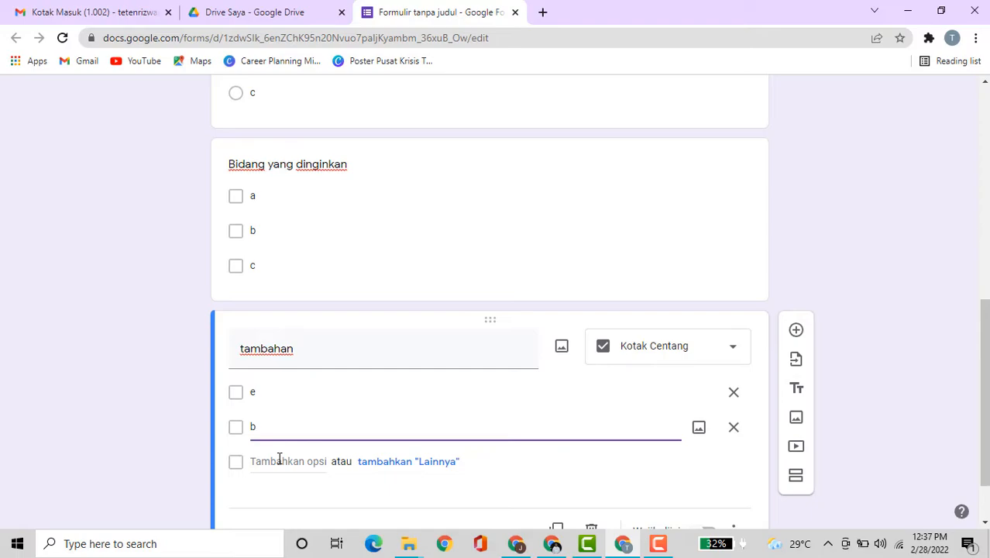
pyautogui.click(425, 462)
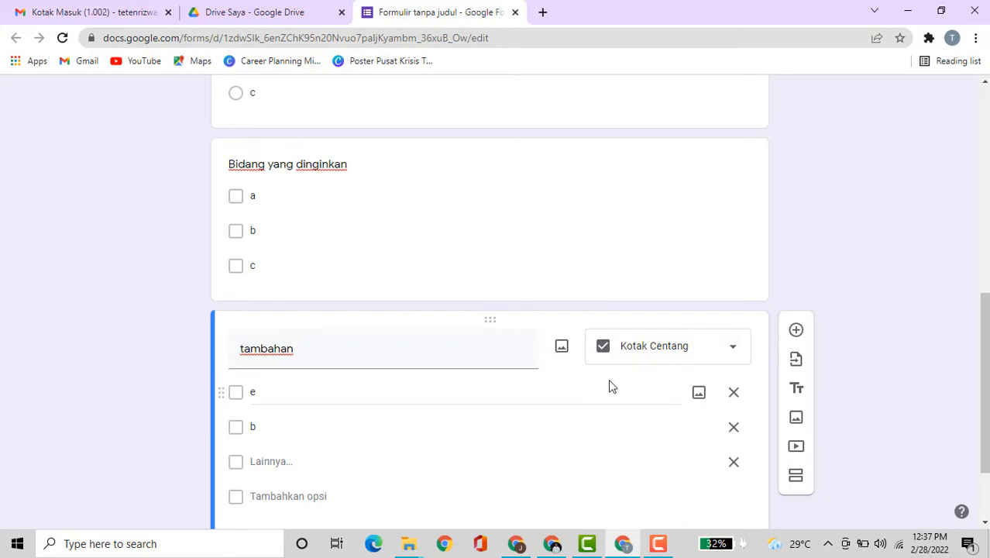
pyautogui.scroll(-2, 736, 309)
pyautogui.click(796, 223)
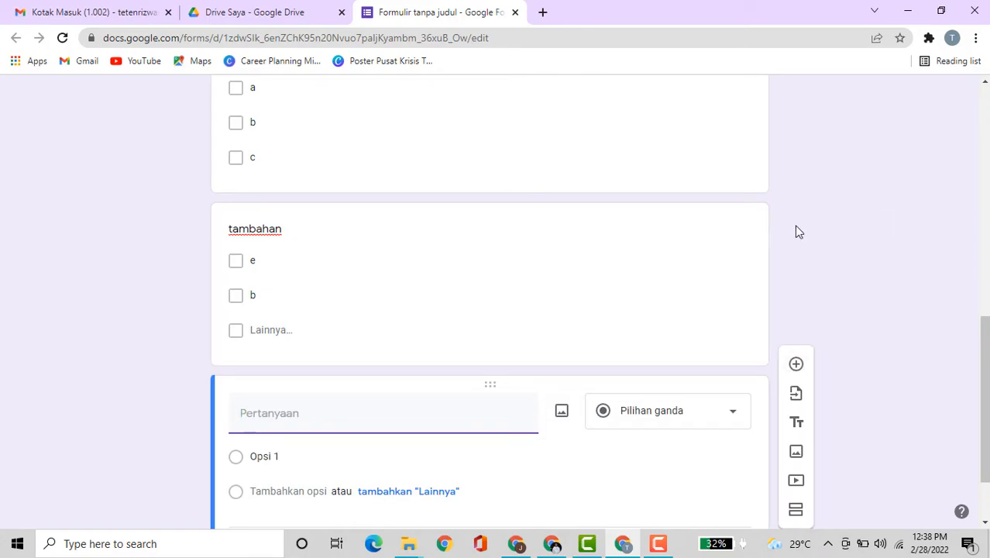
# Step: Show a description on the "Tempat, tanggal lahir" question and enter "Misalkan :" followed by a sample birthplace and birth date
pyautogui.scroll(5, 471, 316)
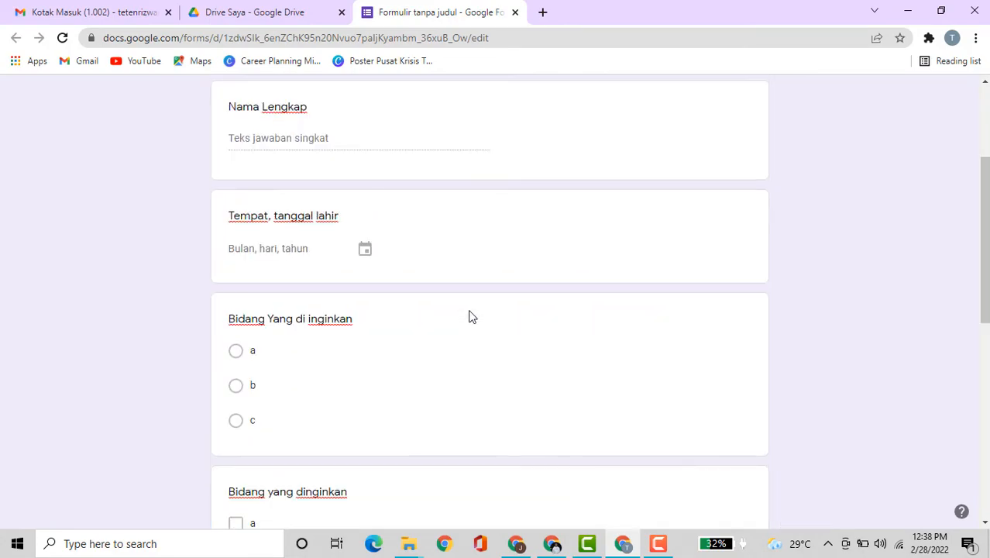
pyautogui.click(600, 220)
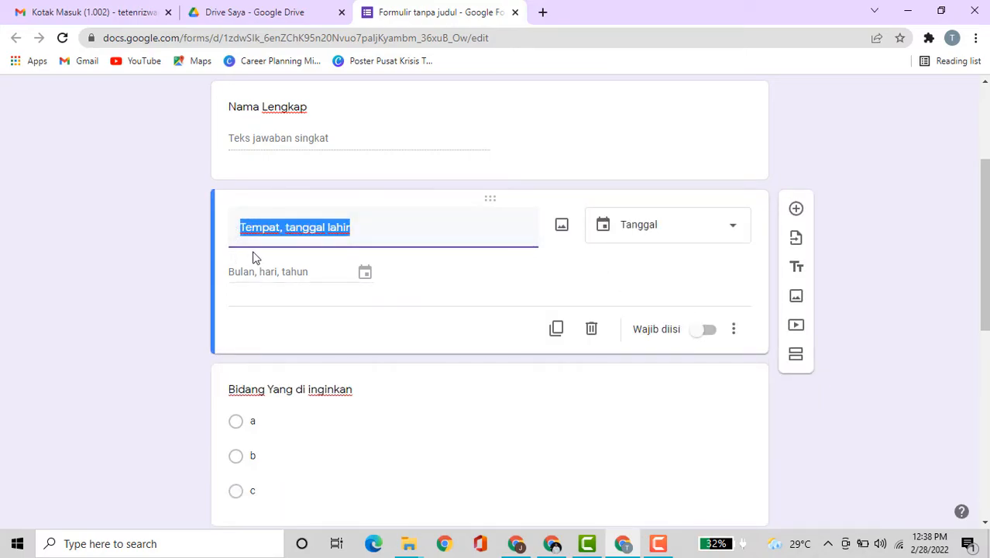
pyautogui.click(736, 336)
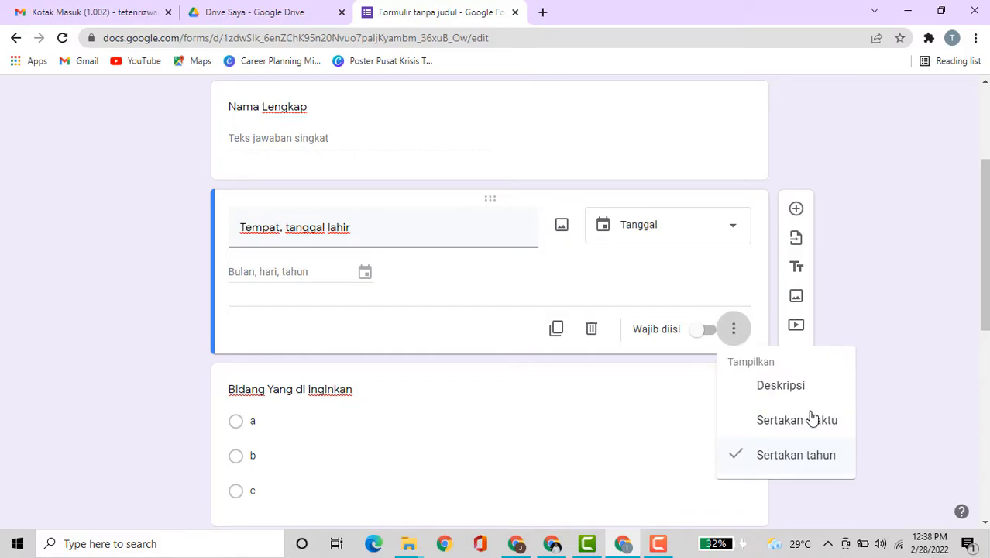
pyautogui.click(781, 391)
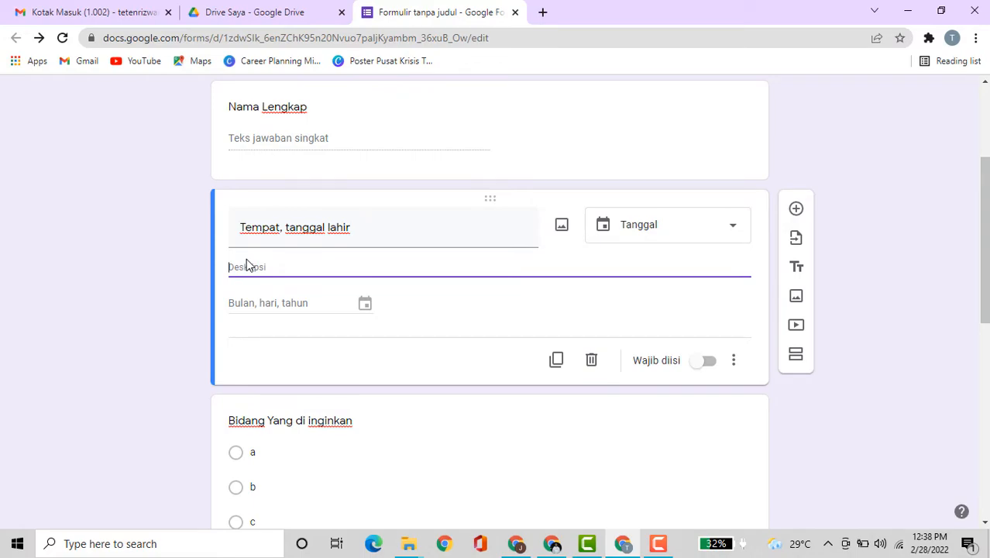
pyautogui.write('Misa')
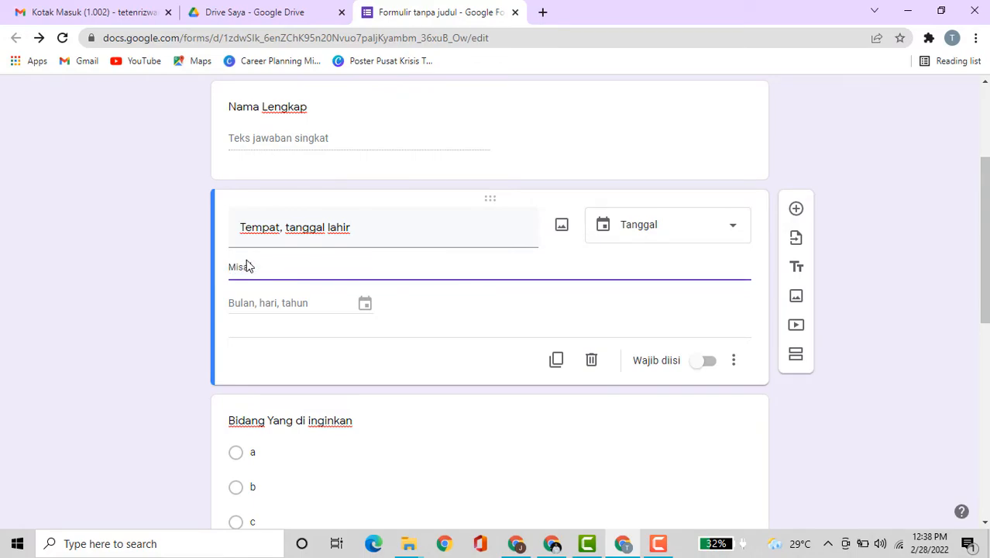
pyautogui.write('lkan : Tasikmalaya, 24 Mei 2000')
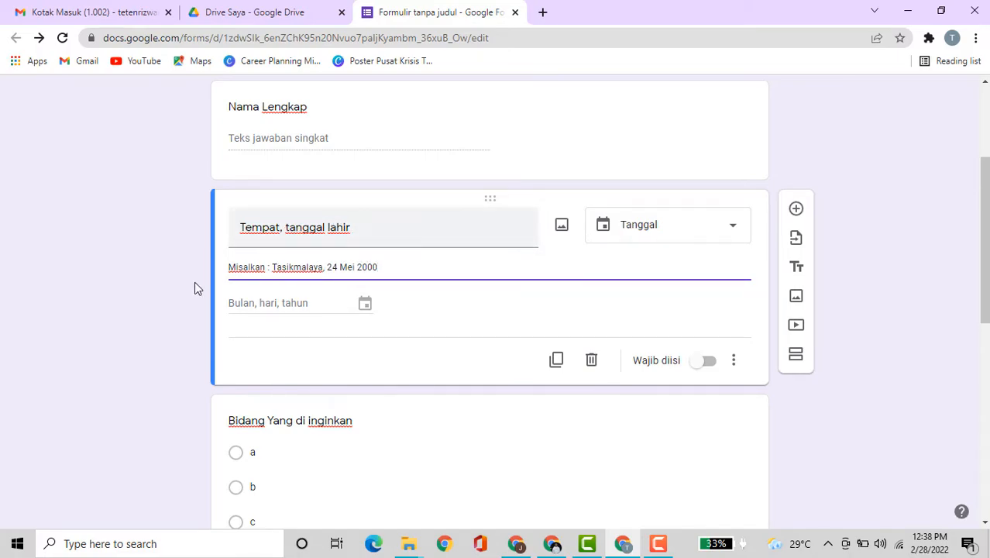
pyautogui.click(734, 363)
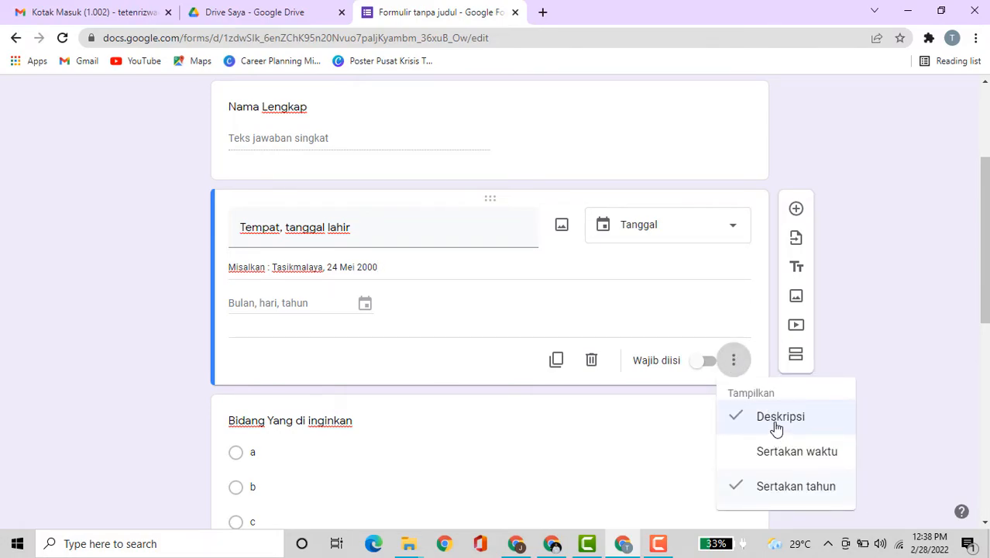
pyautogui.click(716, 312)
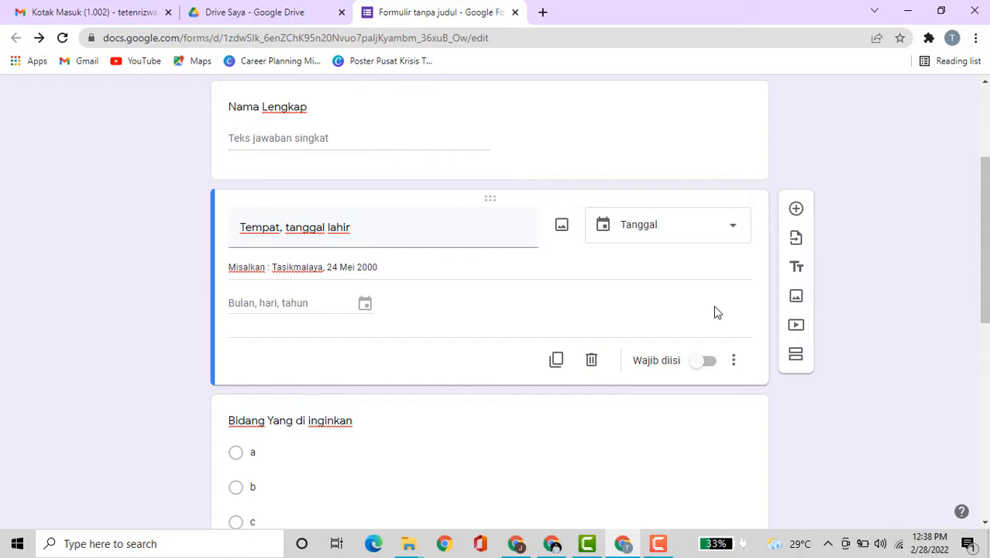
# Step: Add a new section after the blank question at the end of the form and place the cursor in its description
pyautogui.scroll(-10, 565, 349)
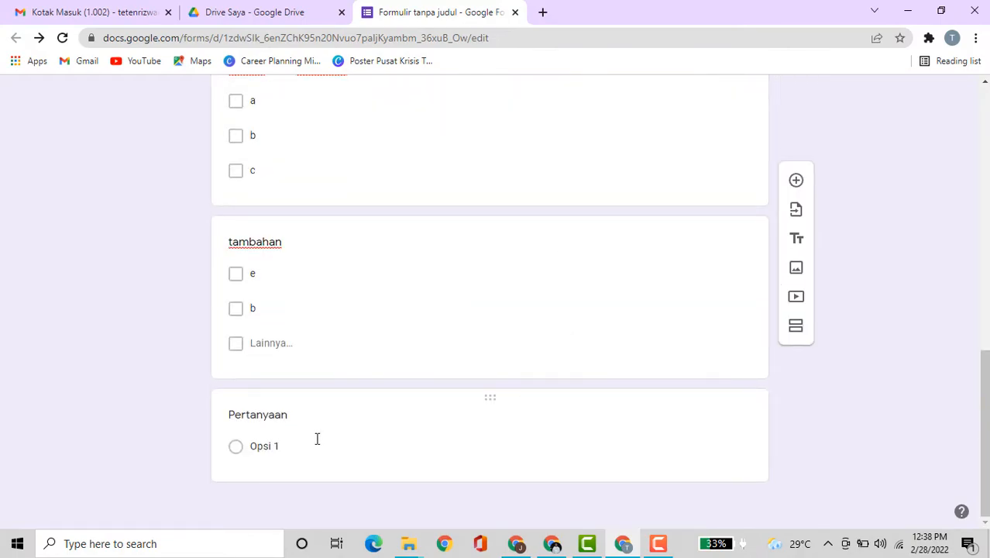
pyautogui.click(316, 438)
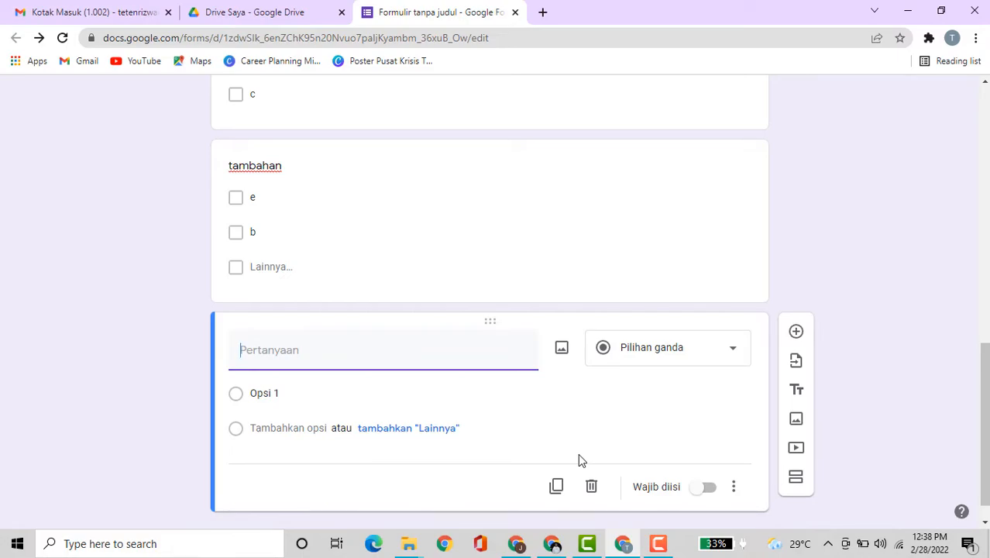
pyautogui.click(796, 480)
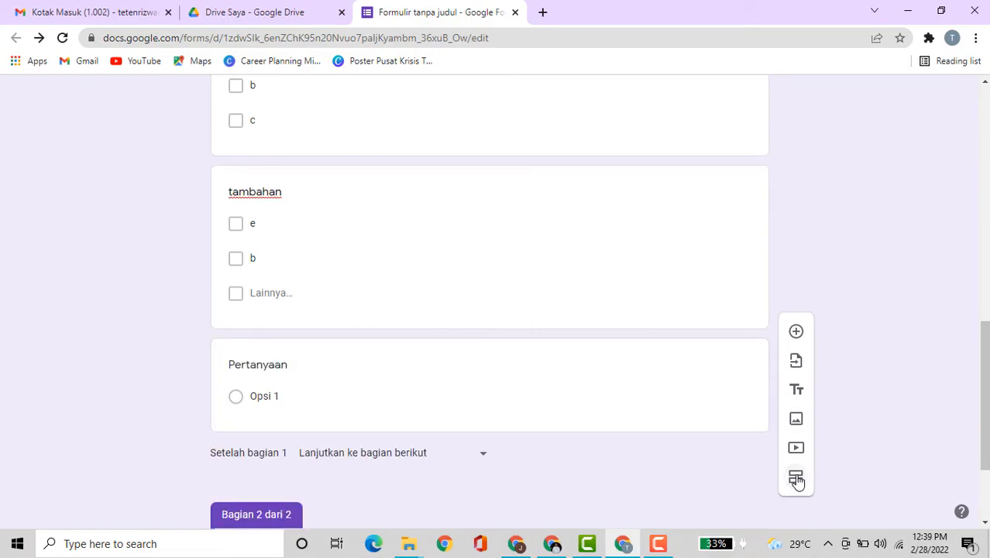
pyautogui.scroll(-2, 381, 372)
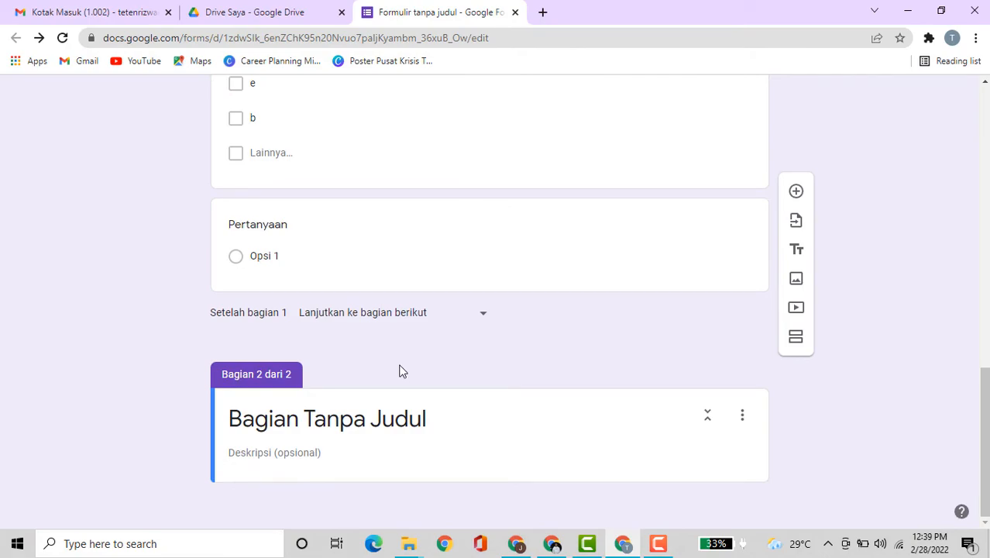
pyautogui.click(354, 457)
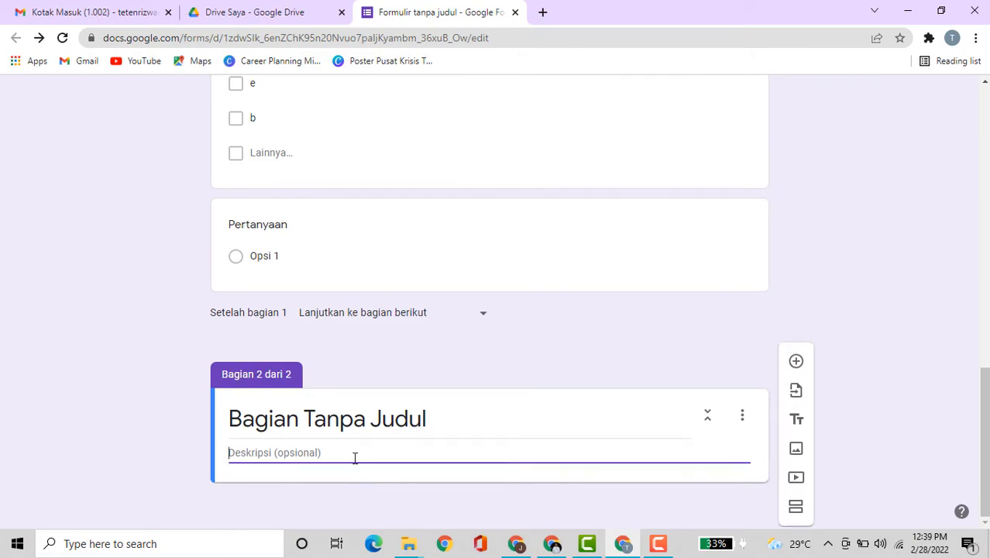
# Step: Add a question titled "CV" to the second section, set its answer type to Upload file and allow respondents to upload to Drive
pyautogui.click(796, 365)
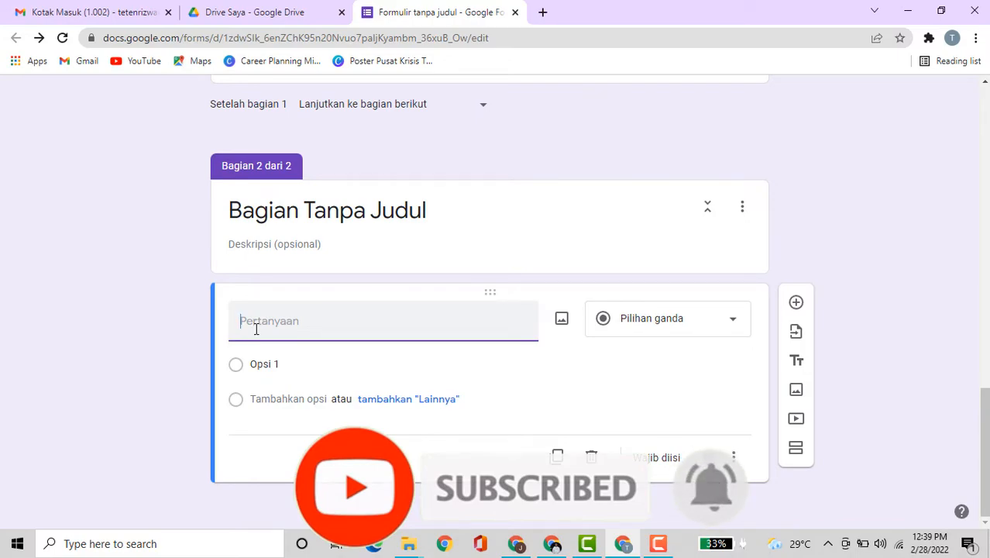
pyautogui.write('CV')
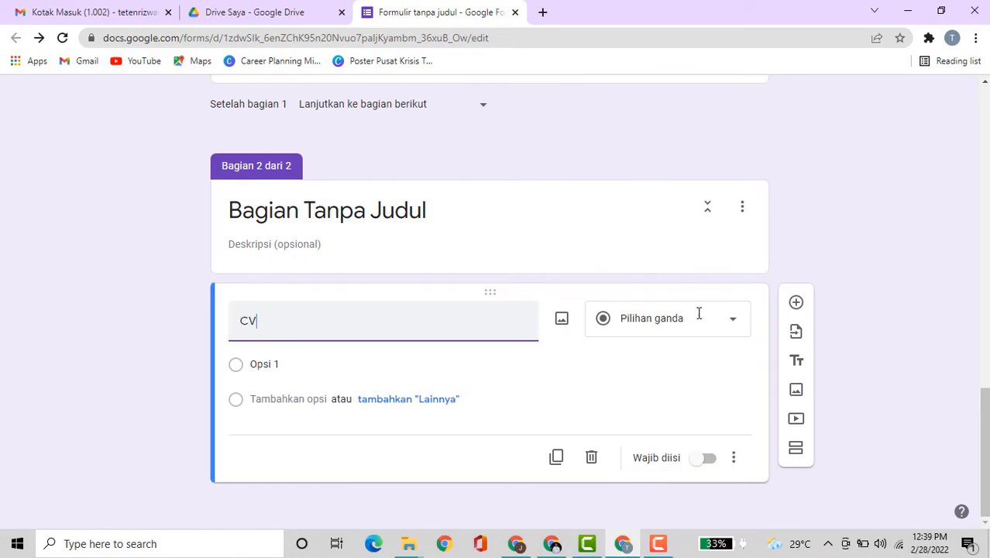
pyautogui.click(732, 324)
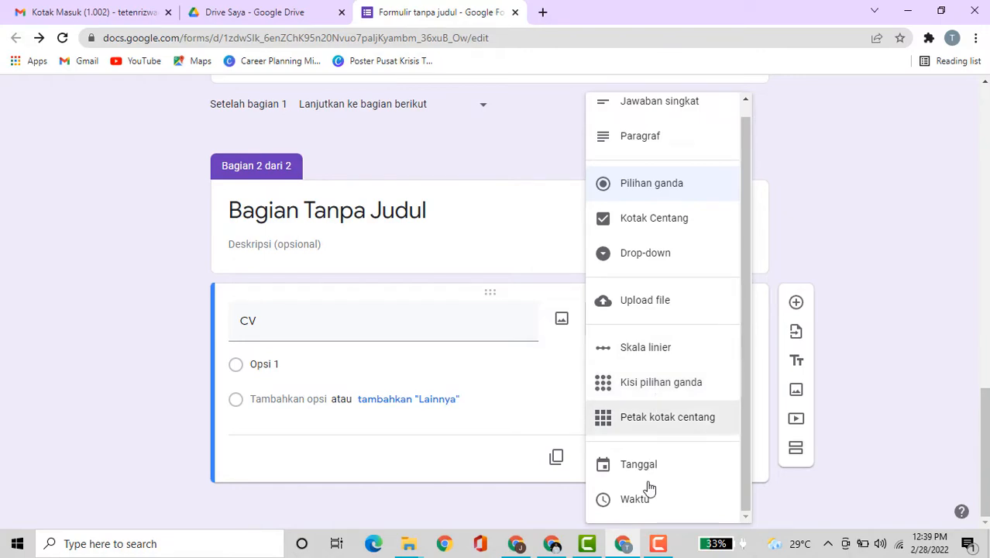
pyautogui.scroll(1, 656, 451)
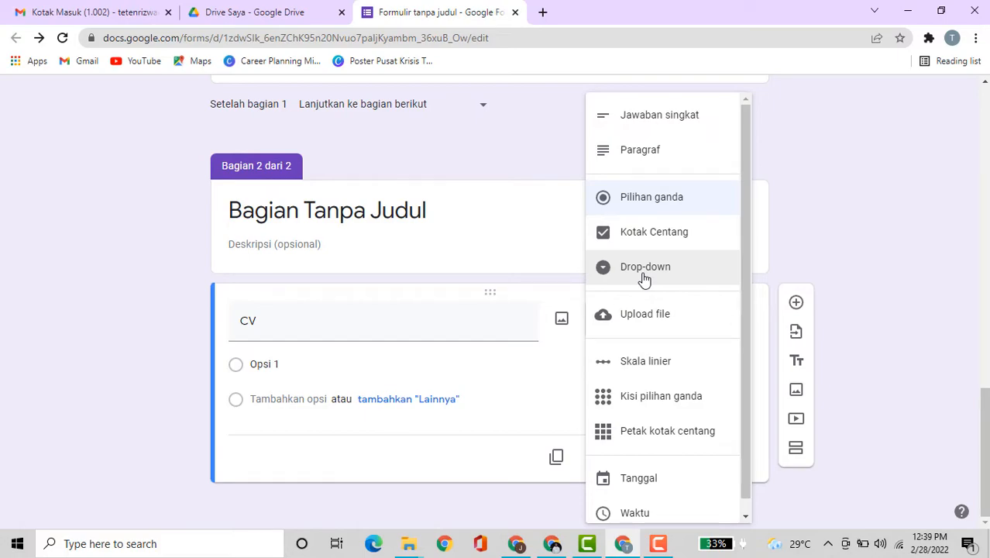
pyautogui.click(657, 315)
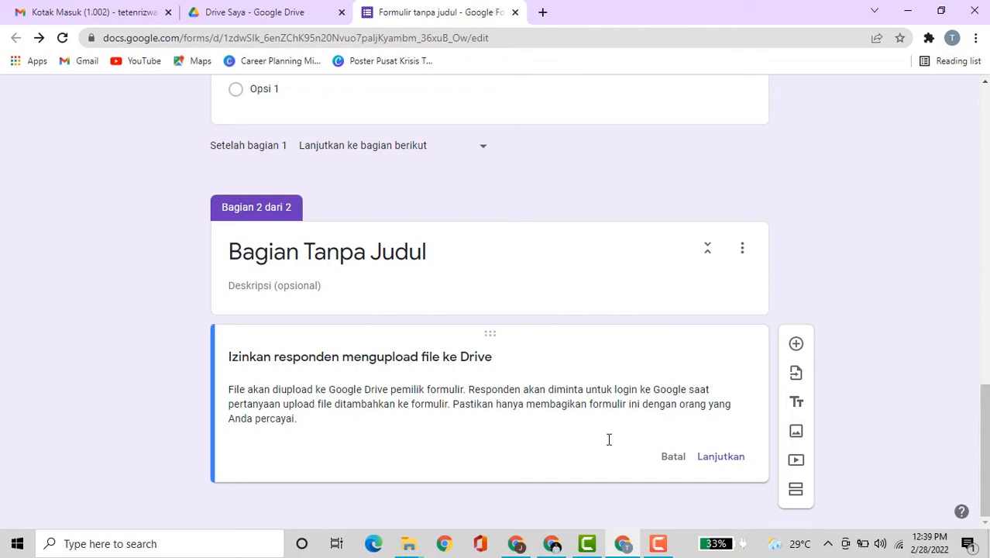
pyautogui.click(720, 457)
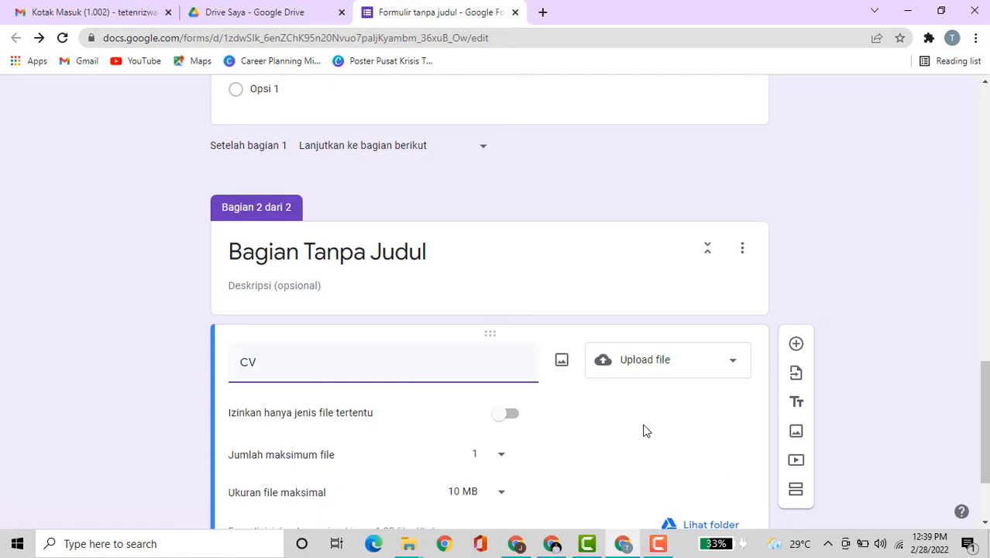
# Step: Examine the maximum file count and maximum file size choices for the CV upload, keeping 1 file and 10 MB
pyautogui.scroll(-1, 346, 454)
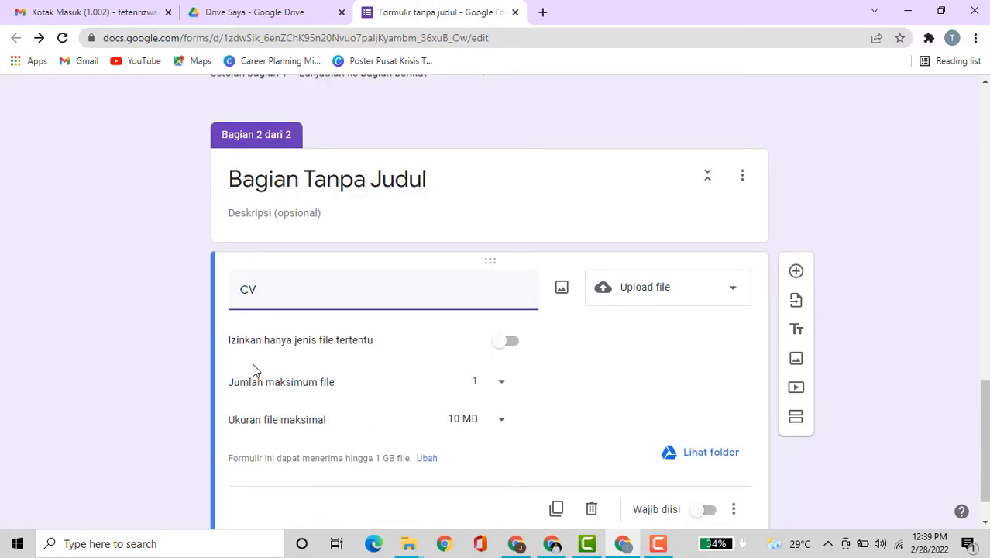
pyautogui.click(501, 382)
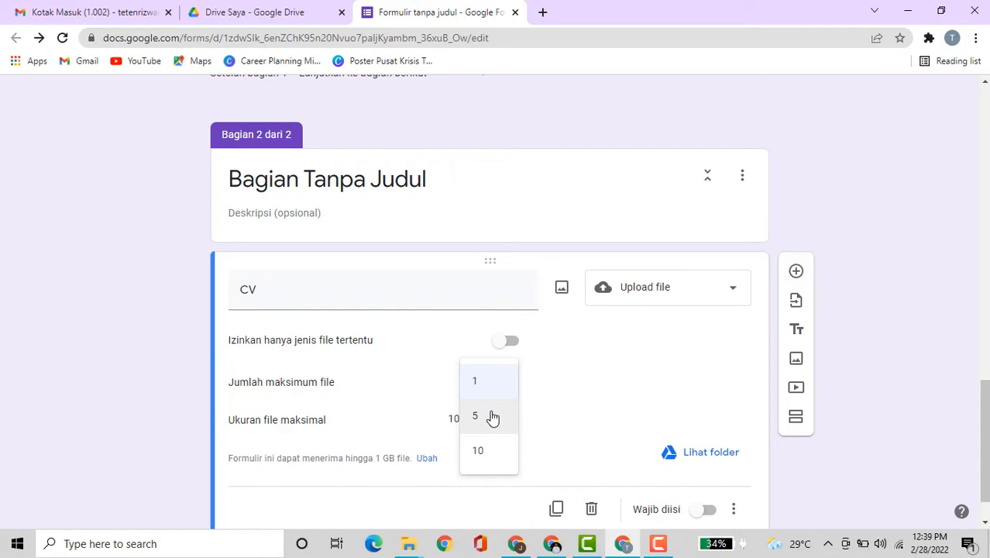
pyautogui.click(580, 375)
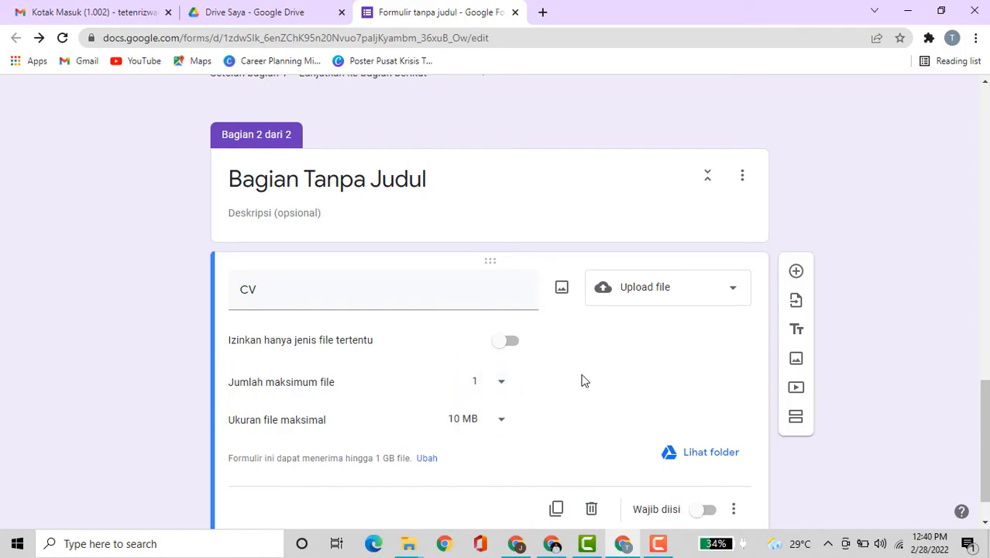
pyautogui.click(502, 424)
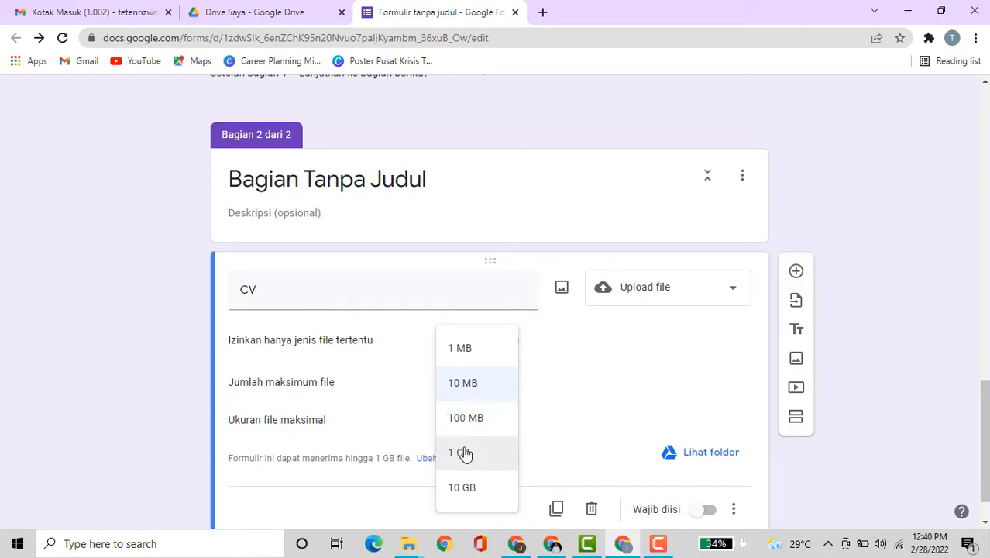
pyautogui.click(508, 384)
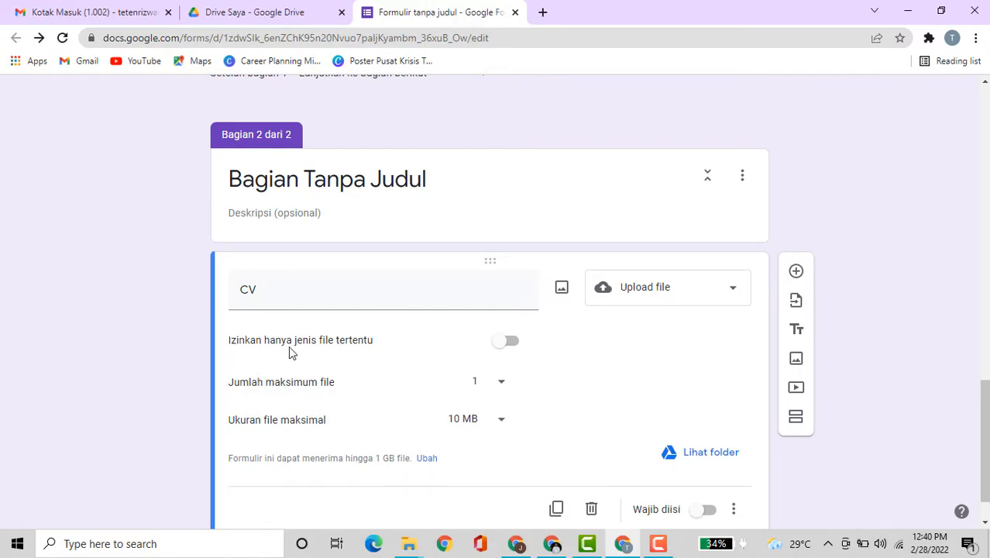
# Step: Restrict the CV upload to specific file types, allowing PDF and the first Gambar type
pyautogui.click(509, 343)
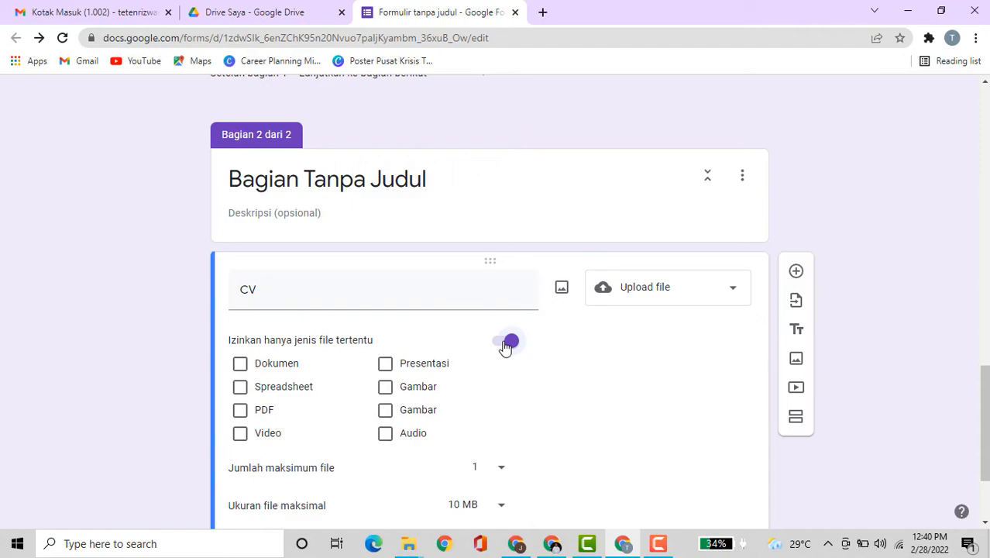
pyautogui.click(386, 387)
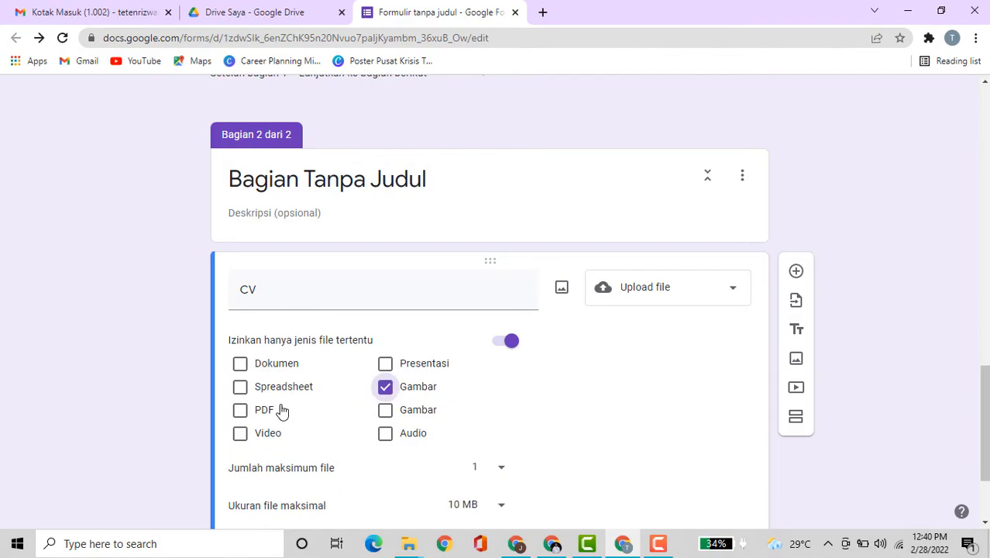
pyautogui.click(240, 411)
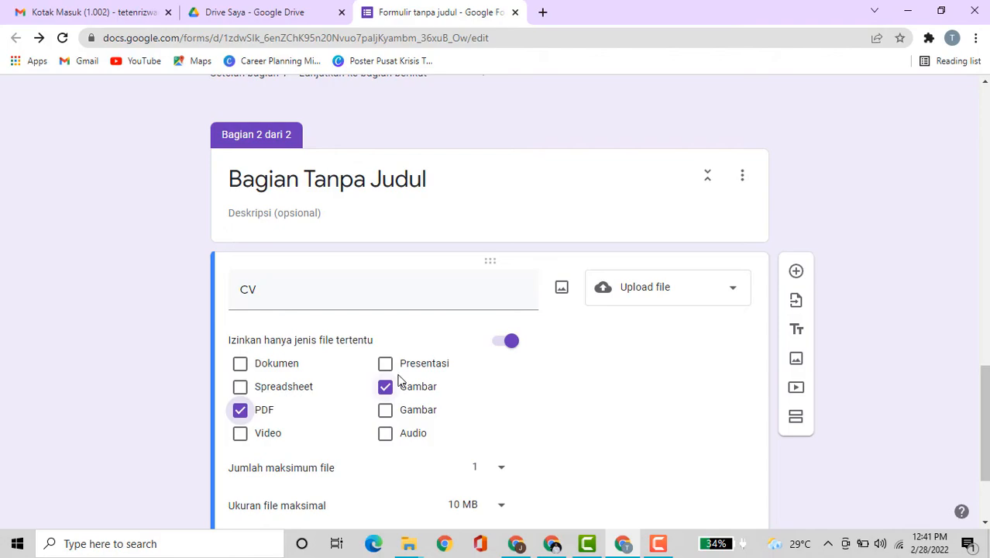
# Step: Duplicate the CV question as "Foto Formal" and allow only the two Gambar file types for it, excluding PDF
pyautogui.scroll(-2, 710, 388)
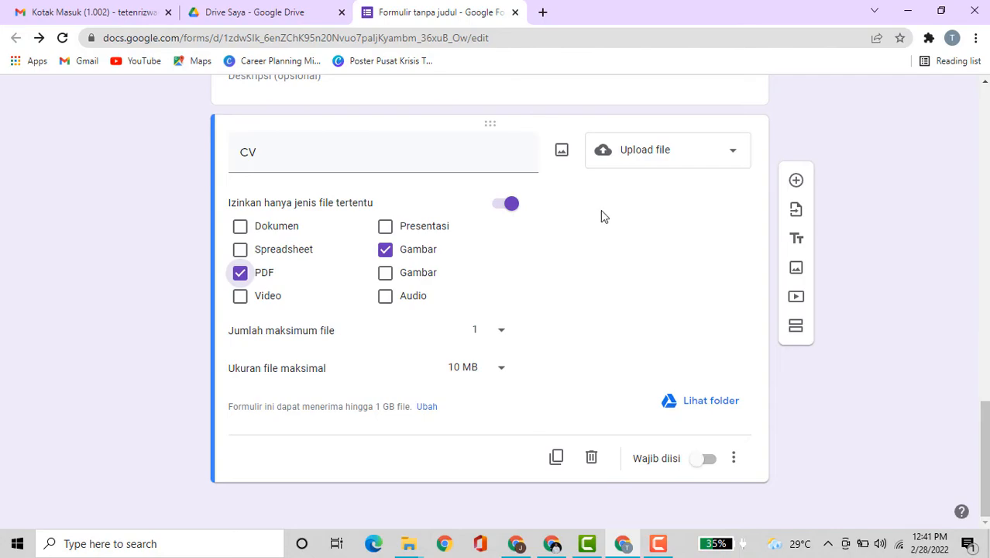
pyautogui.click(556, 463)
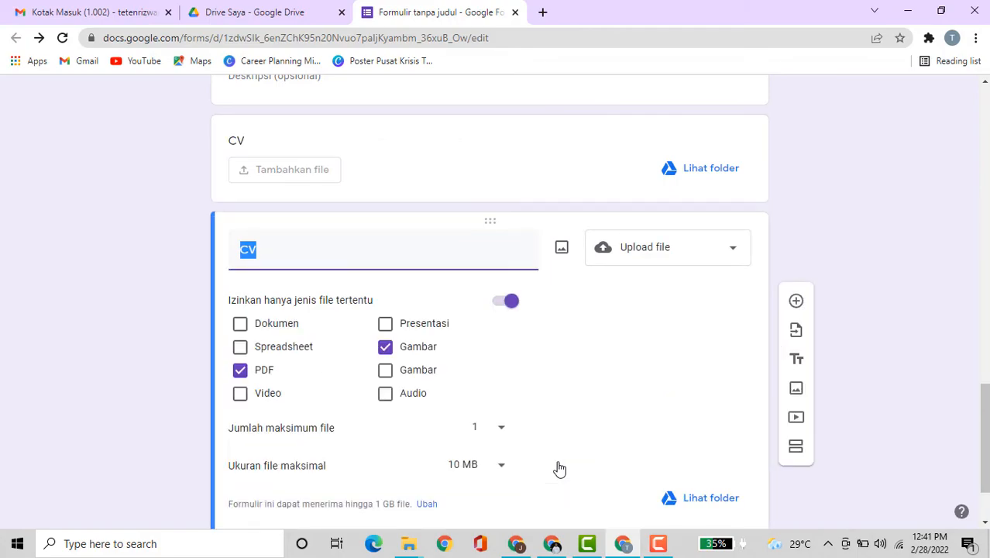
pyautogui.write('Foto Formal')
pyautogui.click(240, 369)
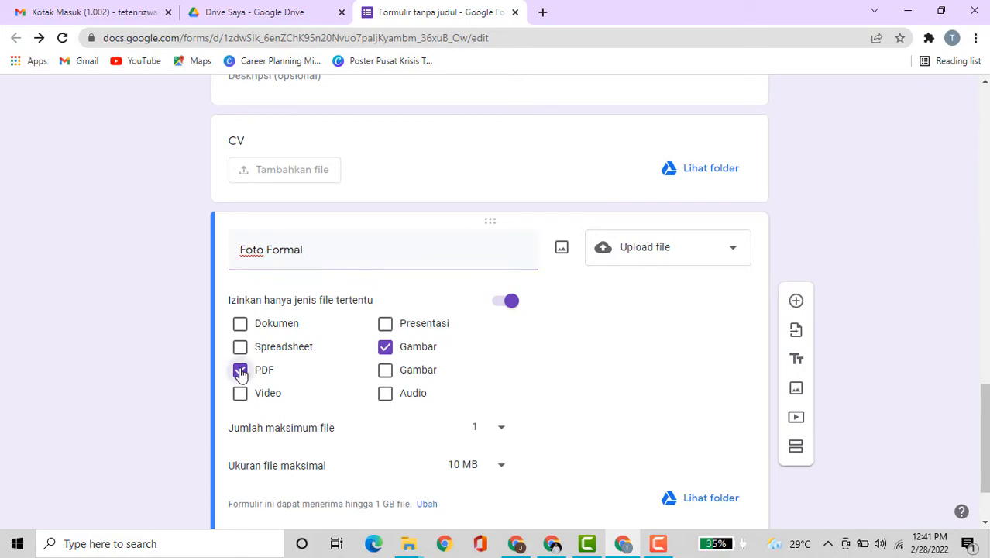
pyautogui.click(385, 371)
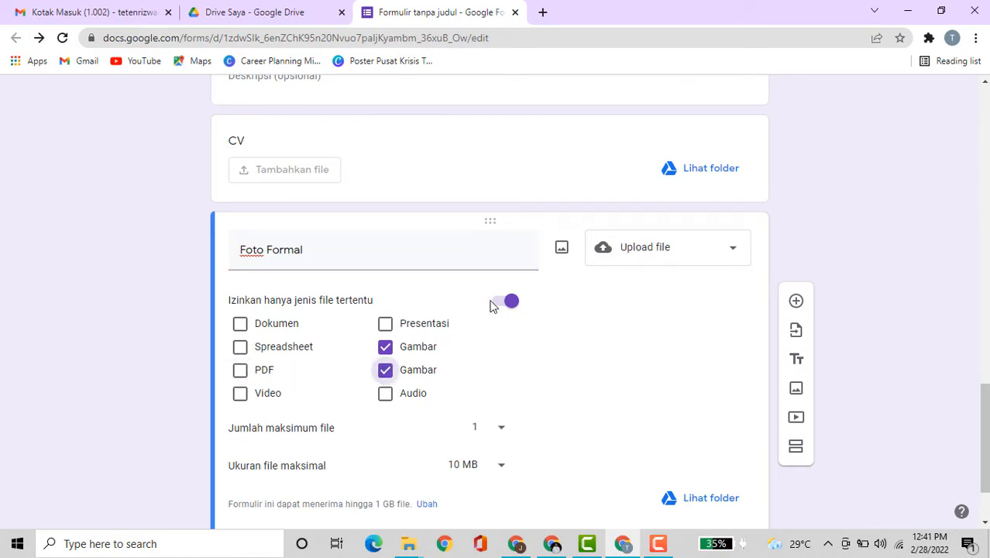
# Step: Open the form preview and look through the questions of the first section
pyautogui.scroll(-2, 589, 345)
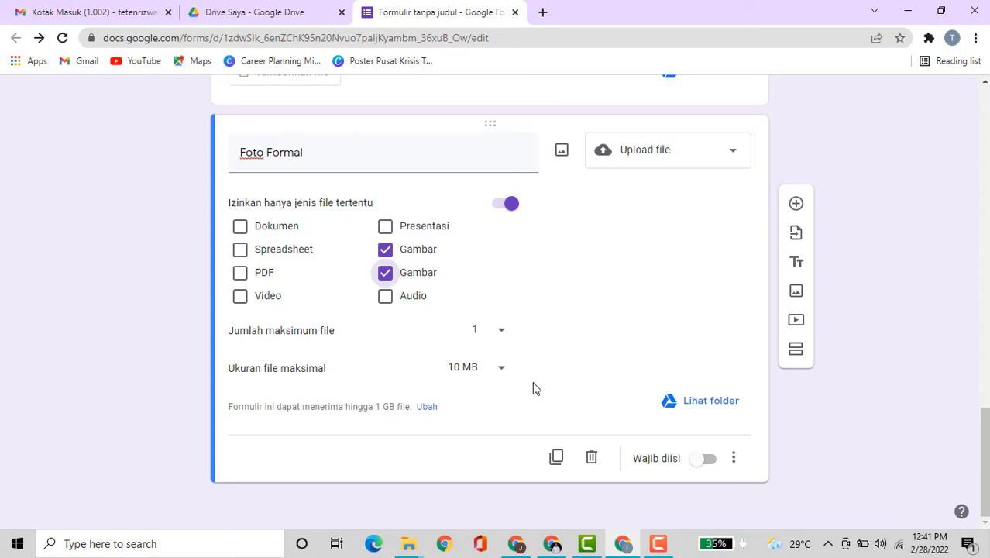
pyautogui.scroll(15, 532, 387)
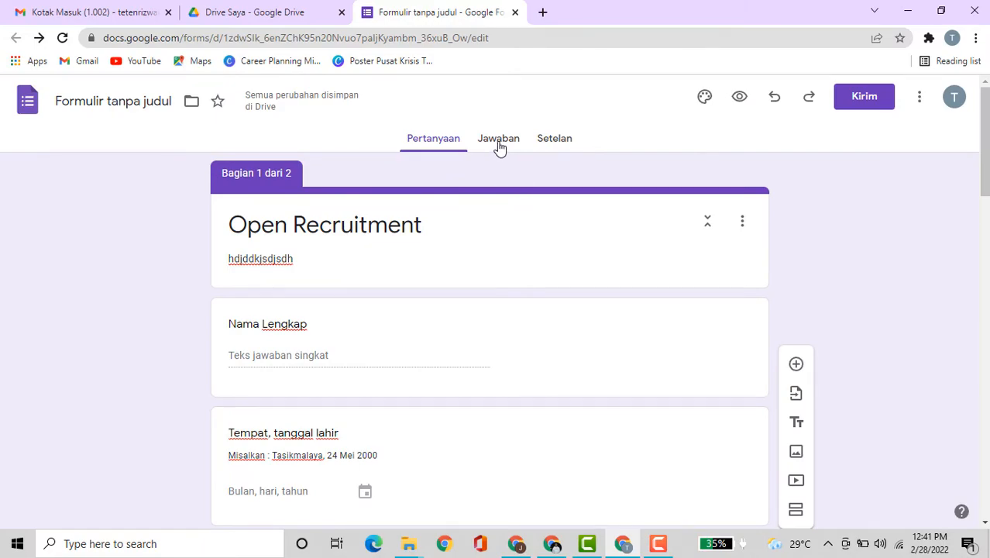
pyautogui.click(739, 101)
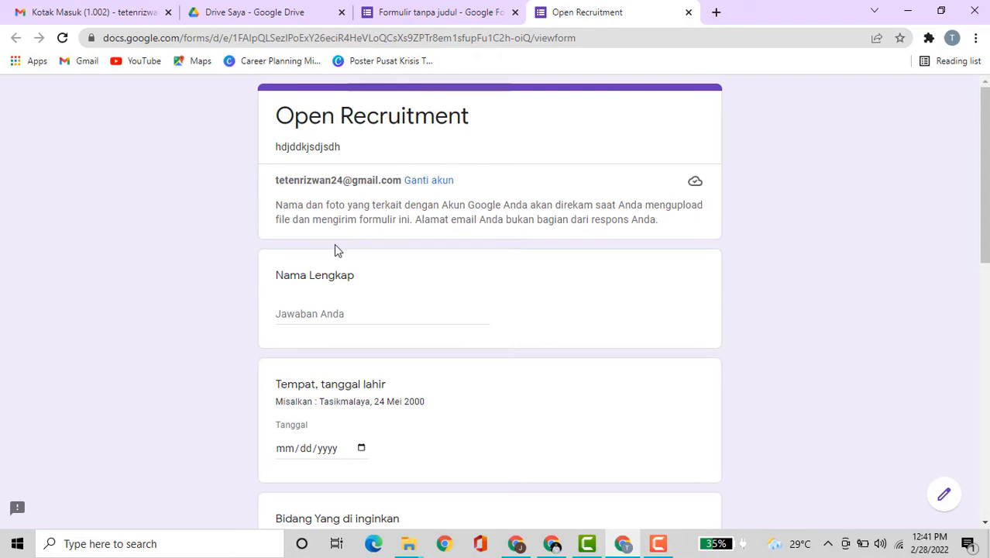
pyautogui.scroll(-3, 355, 429)
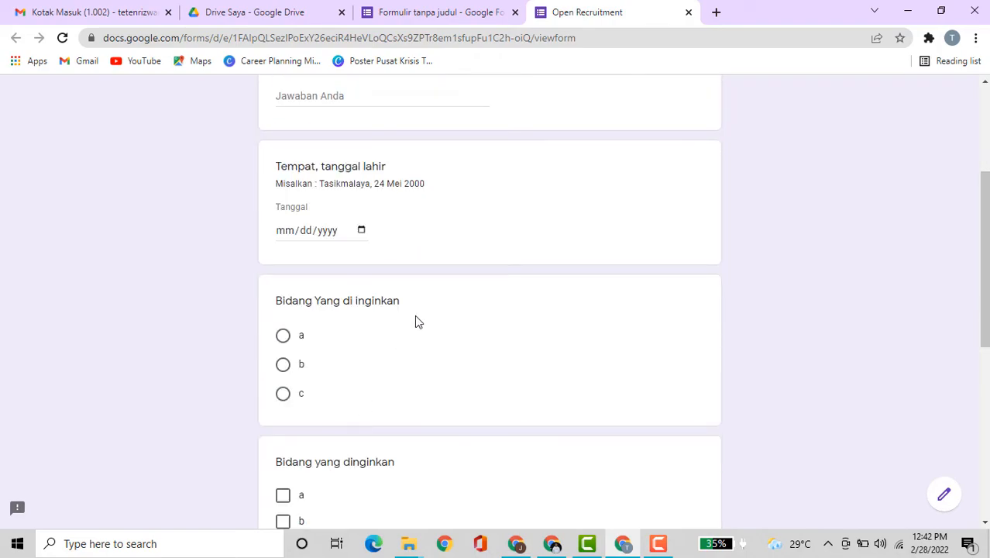
pyautogui.scroll(-2, 413, 342)
pyautogui.scroll(-2, 401, 351)
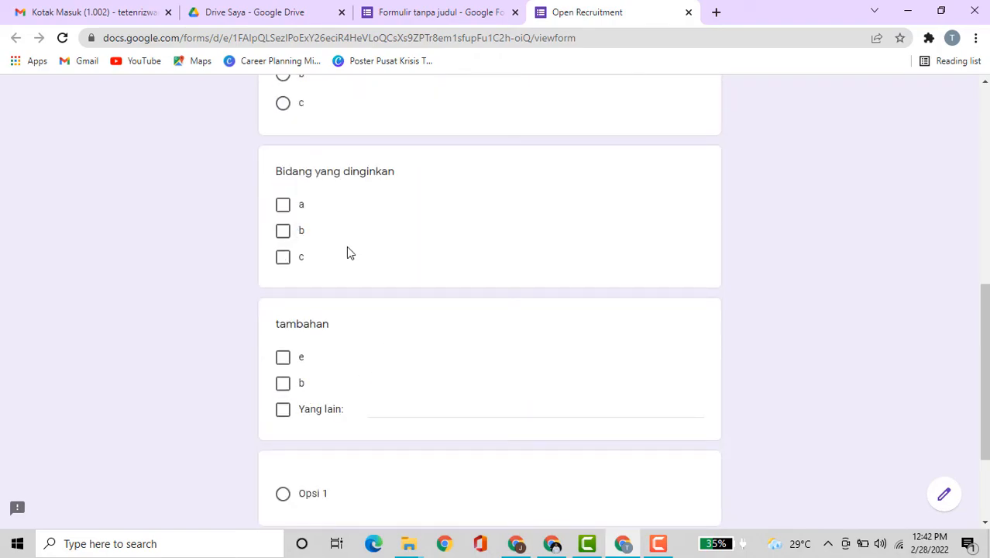
# Step: Test the preview by ticking a, b and c in "Bidang yang dinginkan" and choosing a, then c, in "Bidang Yang di inginkan"
pyautogui.click(282, 204)
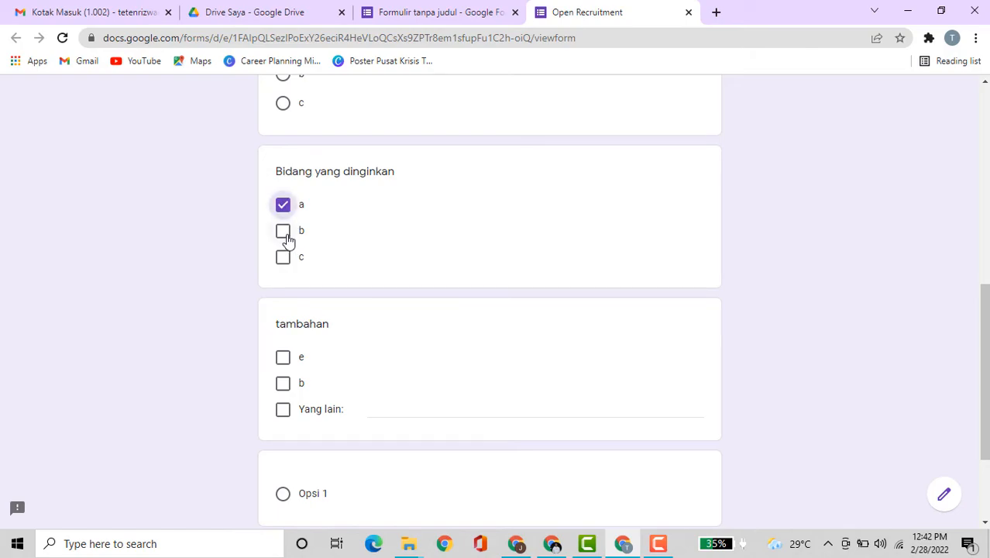
pyautogui.click(283, 231)
pyautogui.click(282, 259)
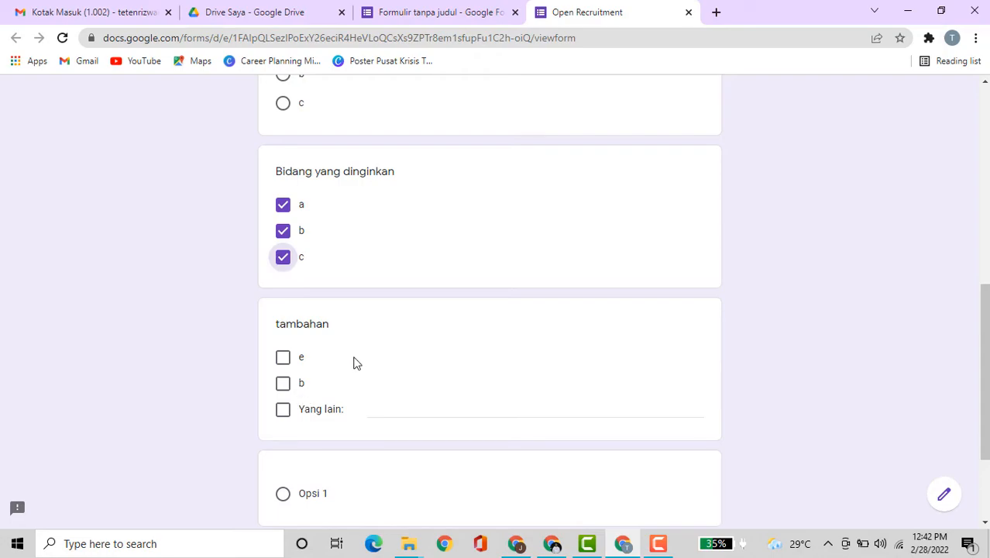
pyautogui.scroll(3, 353, 360)
pyautogui.click(283, 264)
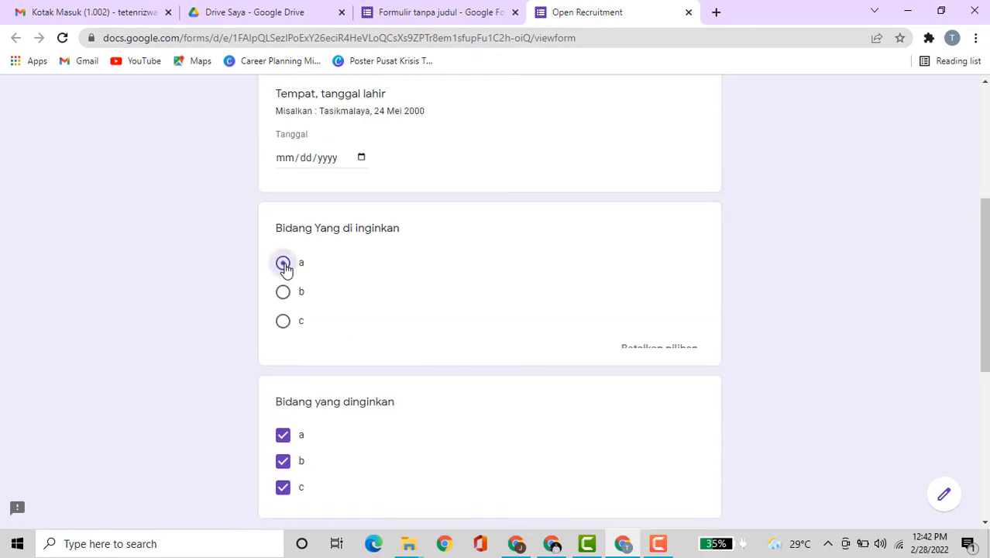
pyautogui.click(282, 321)
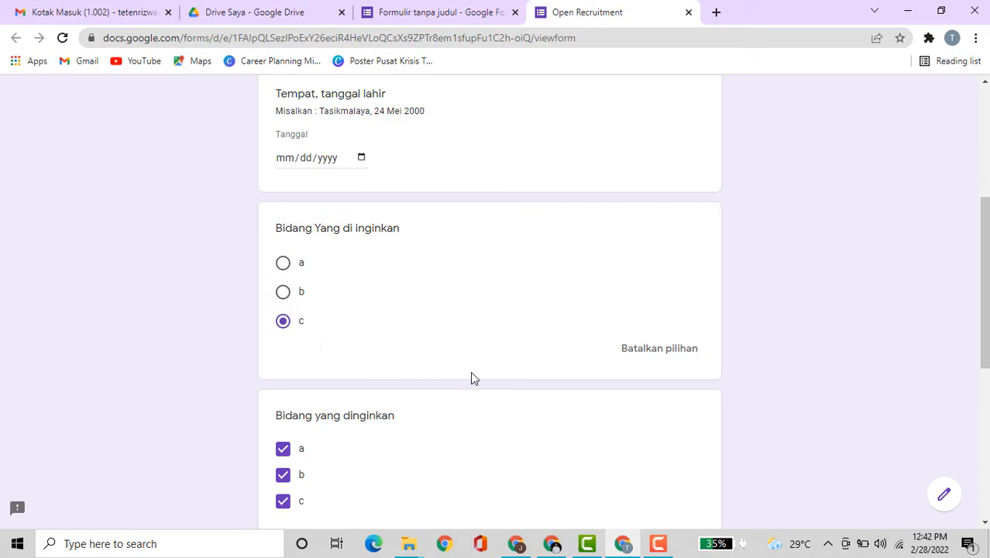
# Step: Advance the preview to the second section to check the file upload questions, and return to the form editor
pyautogui.scroll(-5, 474, 376)
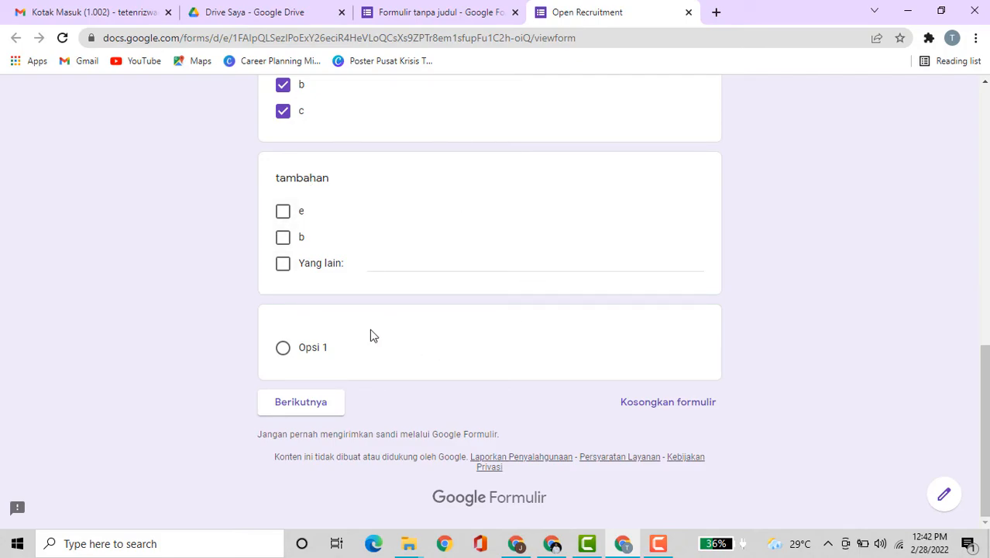
pyautogui.click(307, 413)
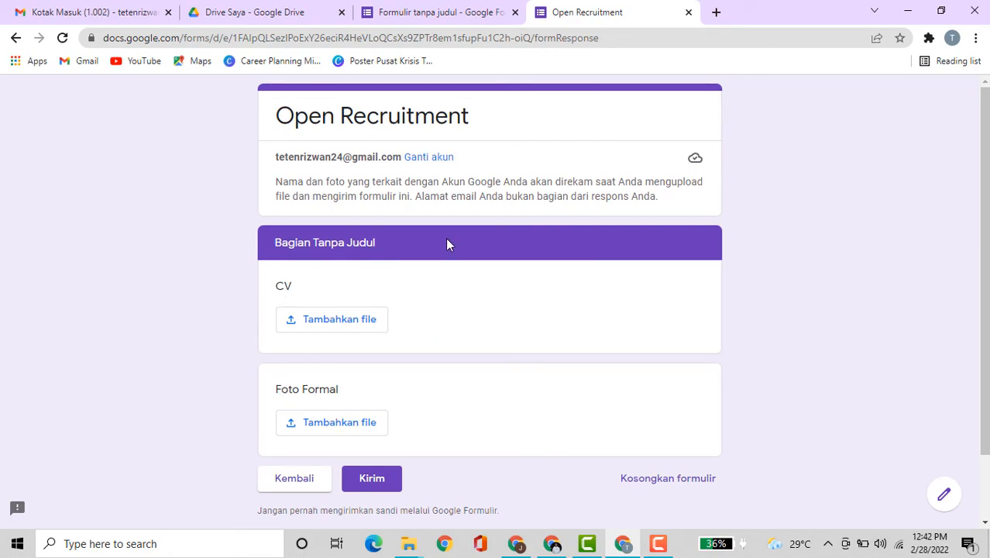
pyautogui.click(445, 15)
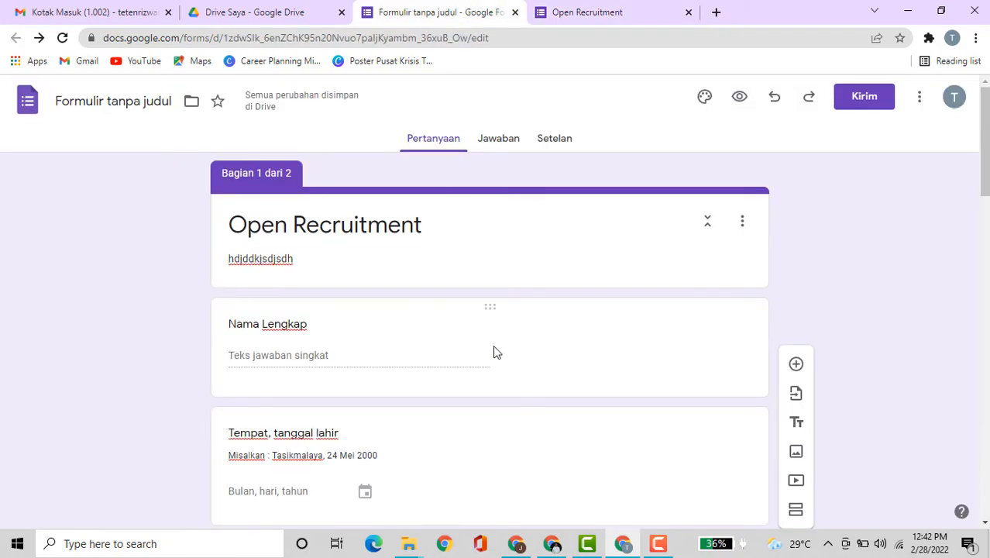
# Step: Make the "Nama Lengkap" and "Tempat, tanggal lahir" questions required (Wajib diisi)
pyautogui.click(532, 343)
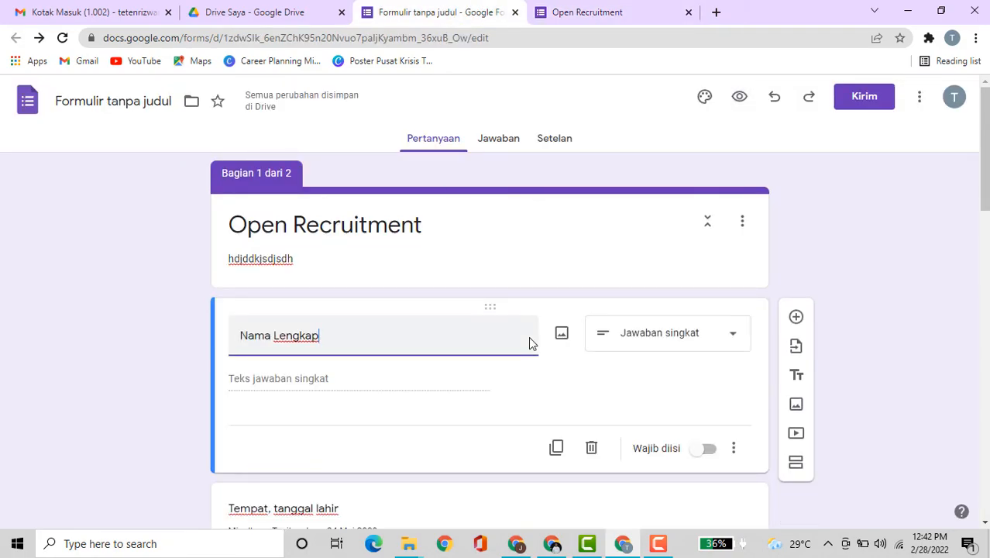
pyautogui.click(704, 456)
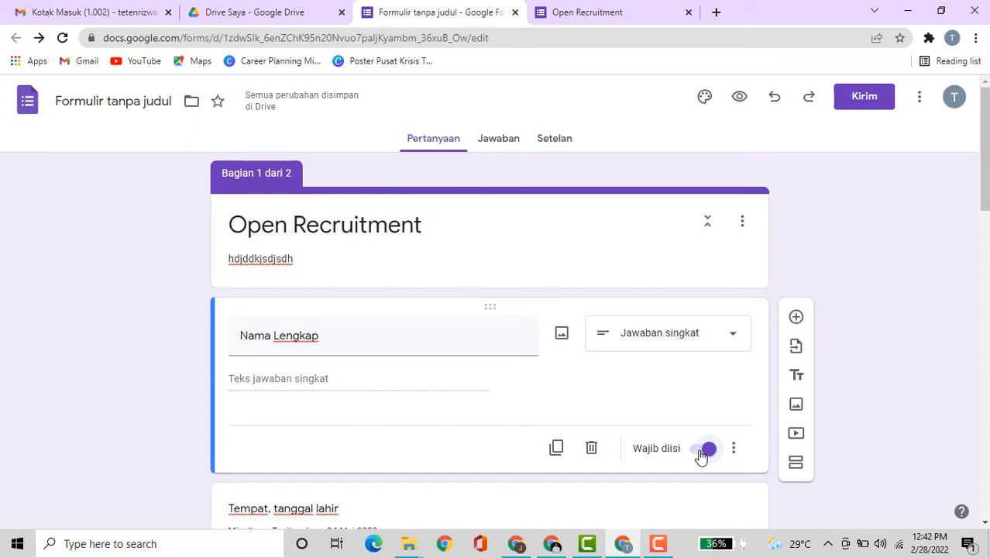
pyautogui.scroll(-5, 689, 445)
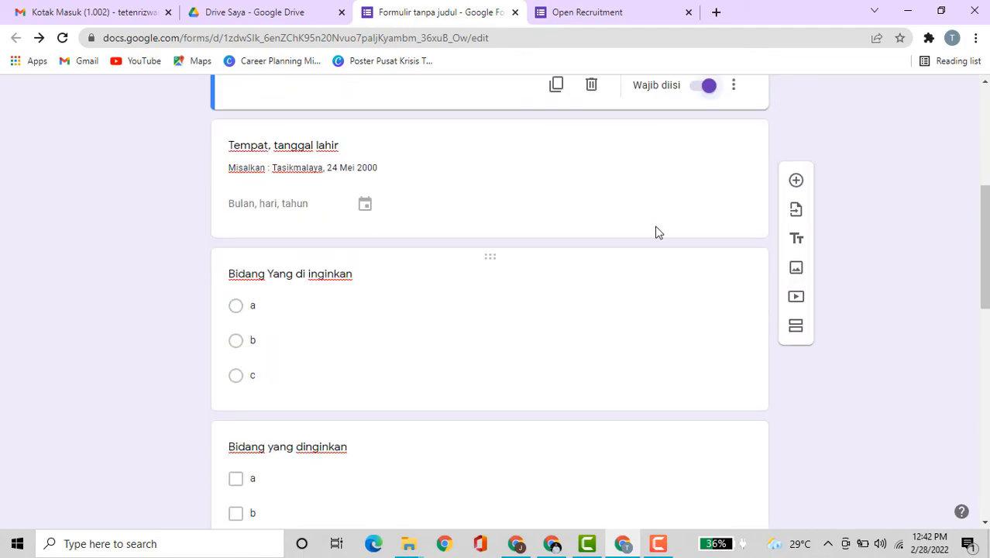
pyautogui.click(678, 205)
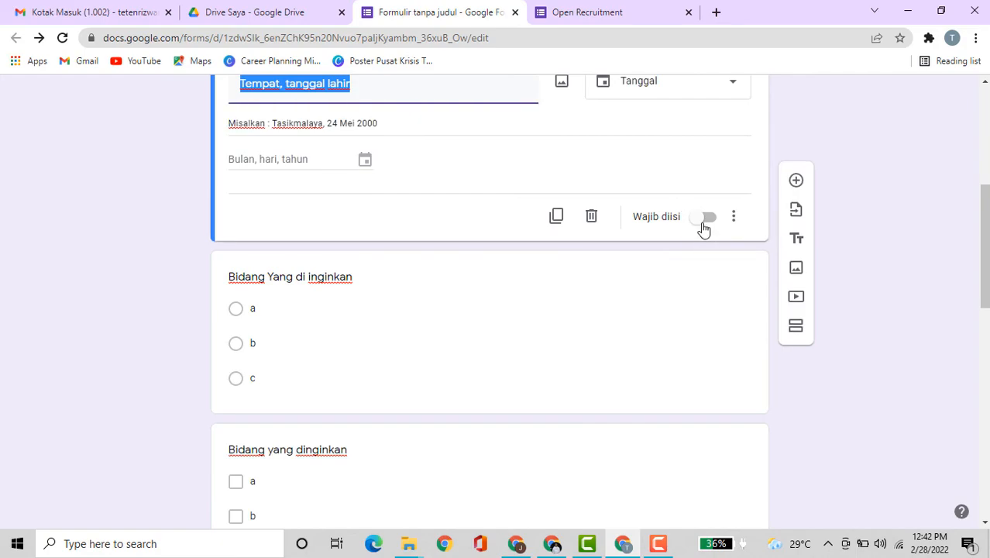
pyautogui.click(703, 223)
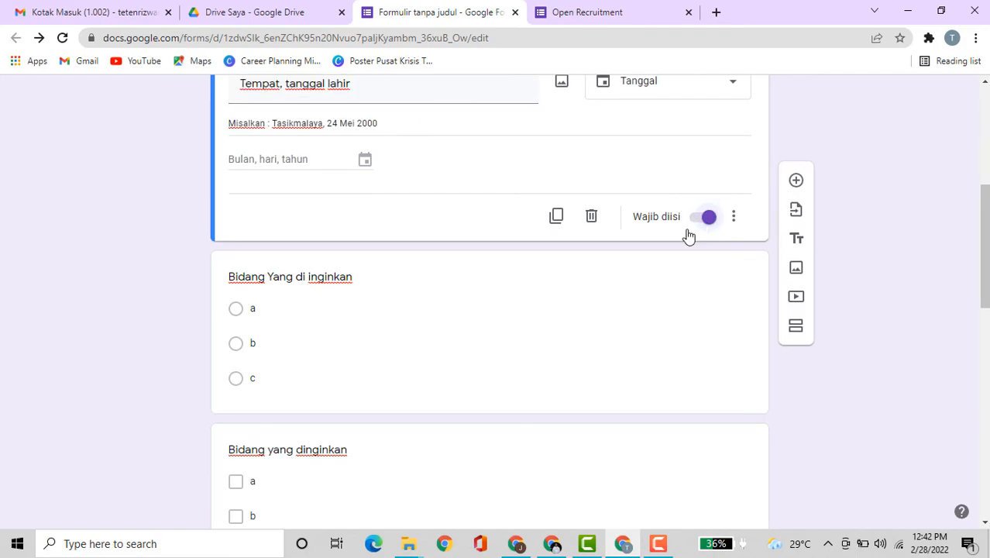
pyautogui.scroll(-10, 674, 248)
pyautogui.scroll(10, 674, 251)
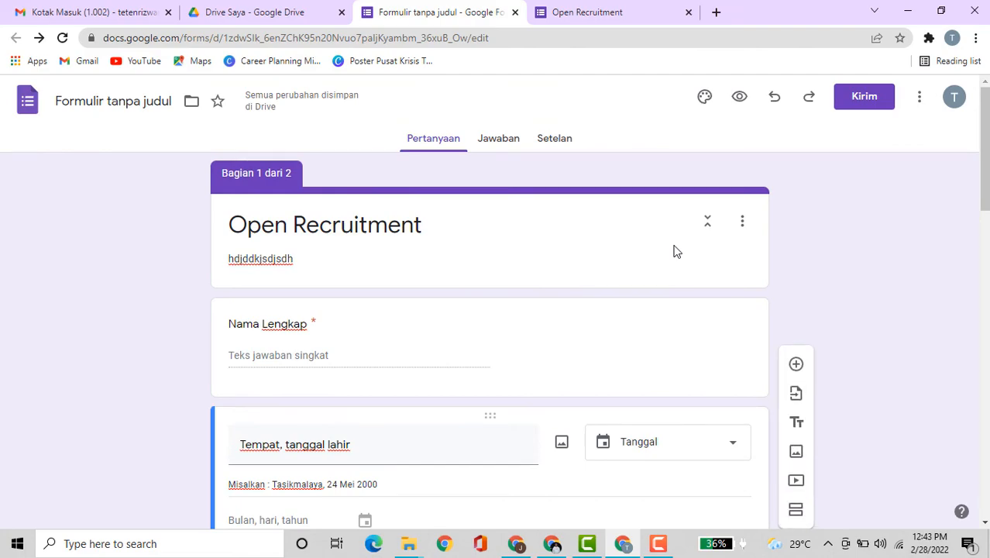
# Step: Switch to the "Open Recruitment Volunteer Jaber Zillenial Kab. Tasikmalaya" form and look at the header and first questions of its question list
pyautogui.click(517, 544)
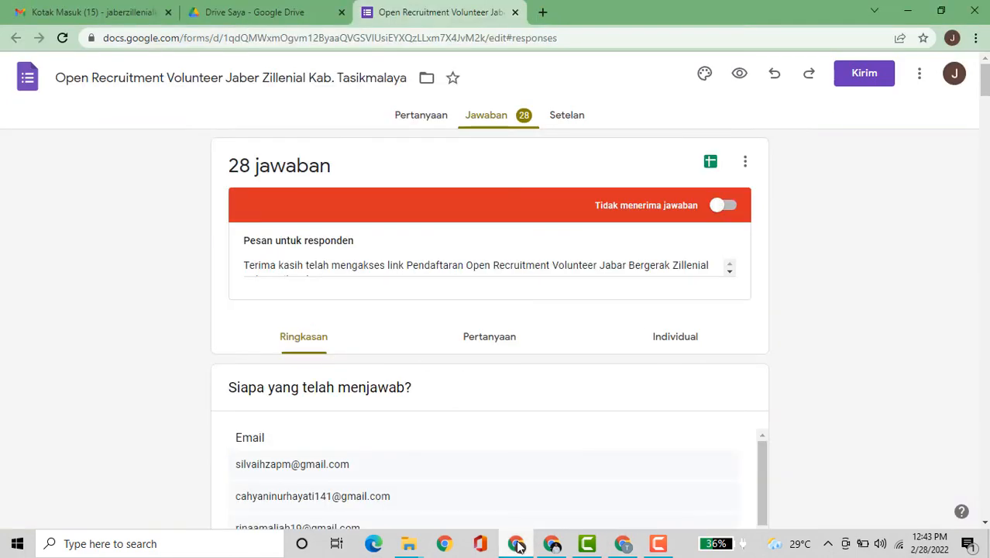
pyautogui.click(420, 114)
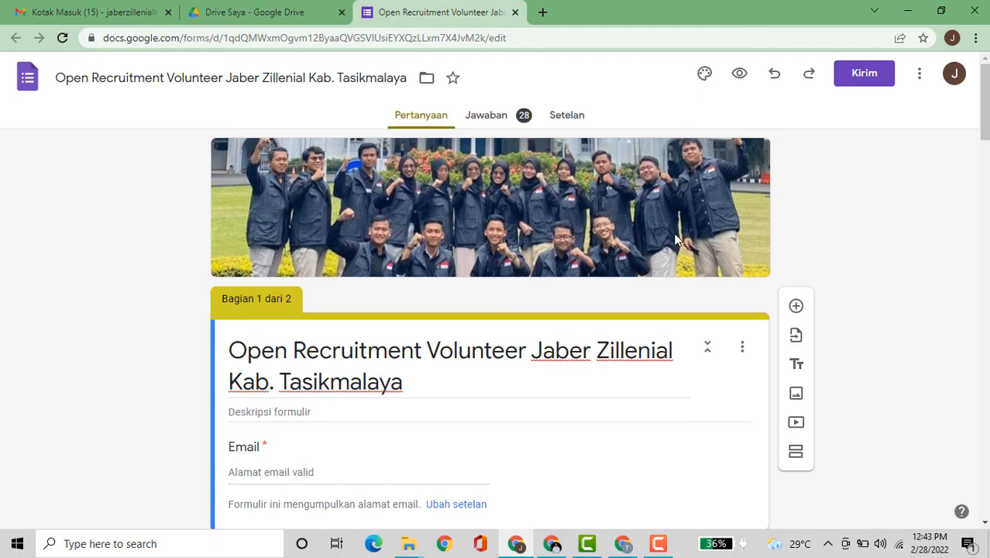
pyautogui.scroll(-2, 628, 236)
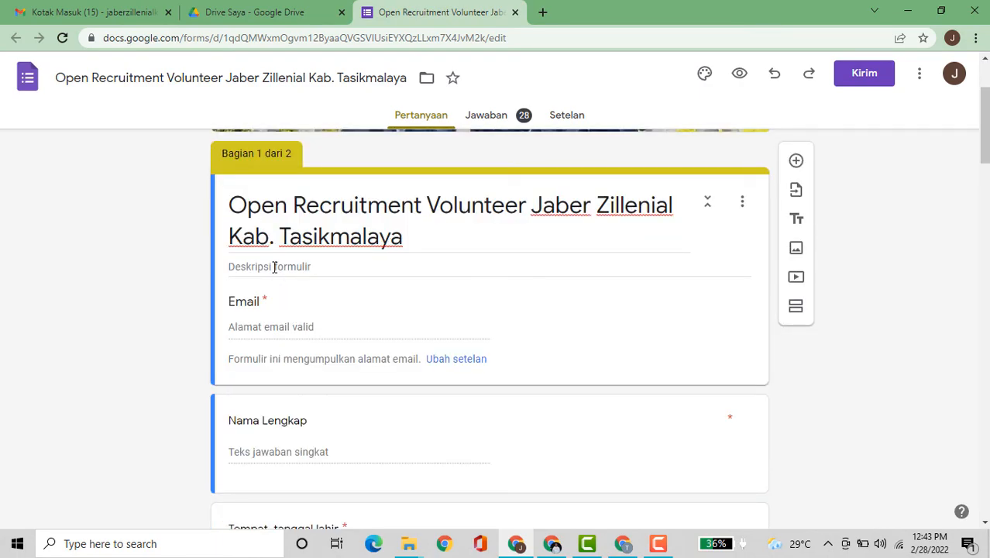